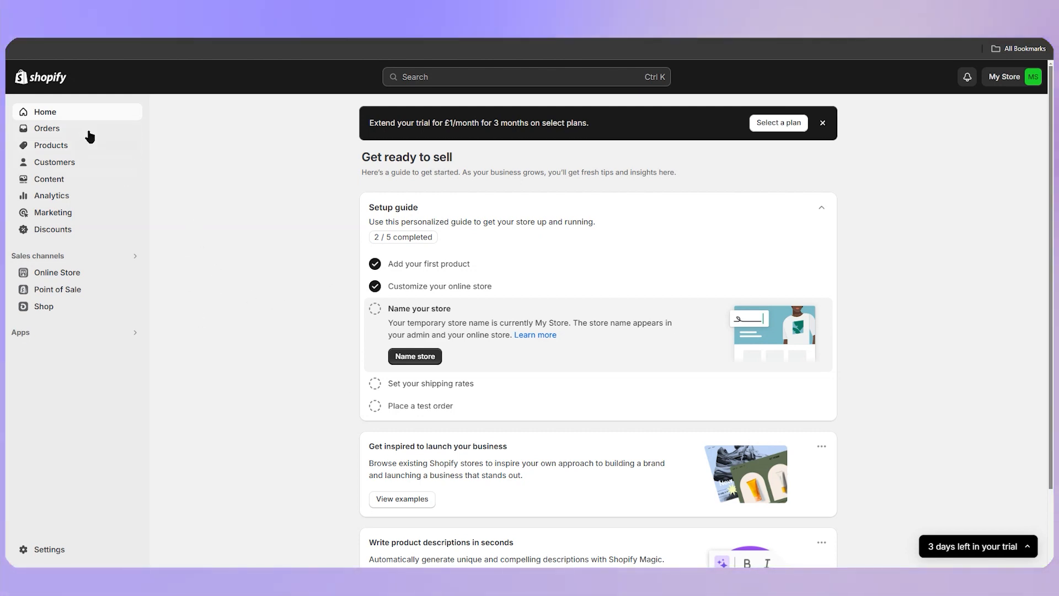
# Open the Shopify App Store from the store settings' apps and sales channels section
pyautogui.click(64, 548)
pyautogui.scroll(-2, 293, 364)
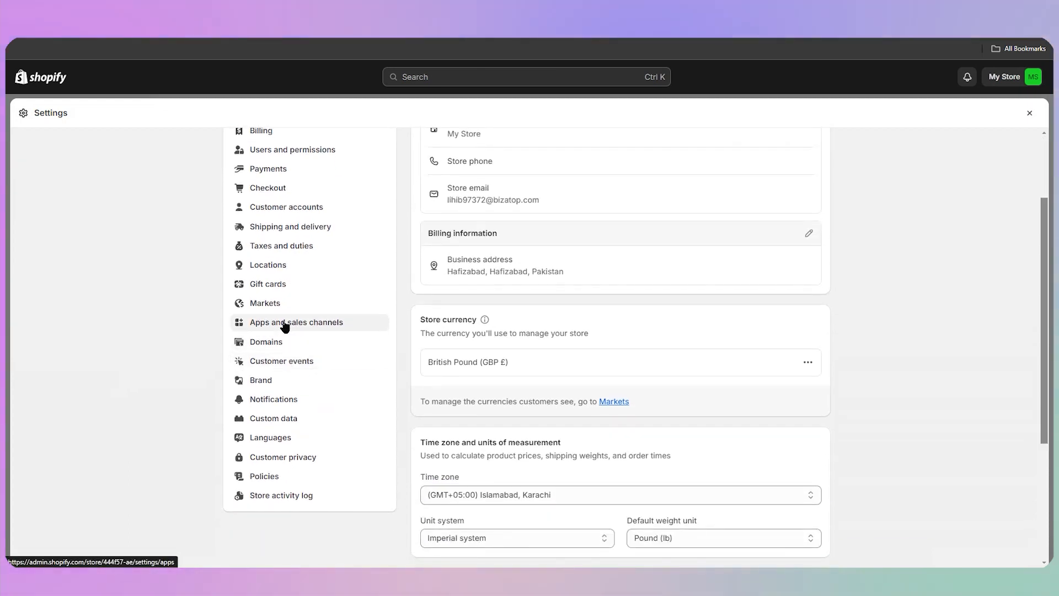
pyautogui.click(272, 325)
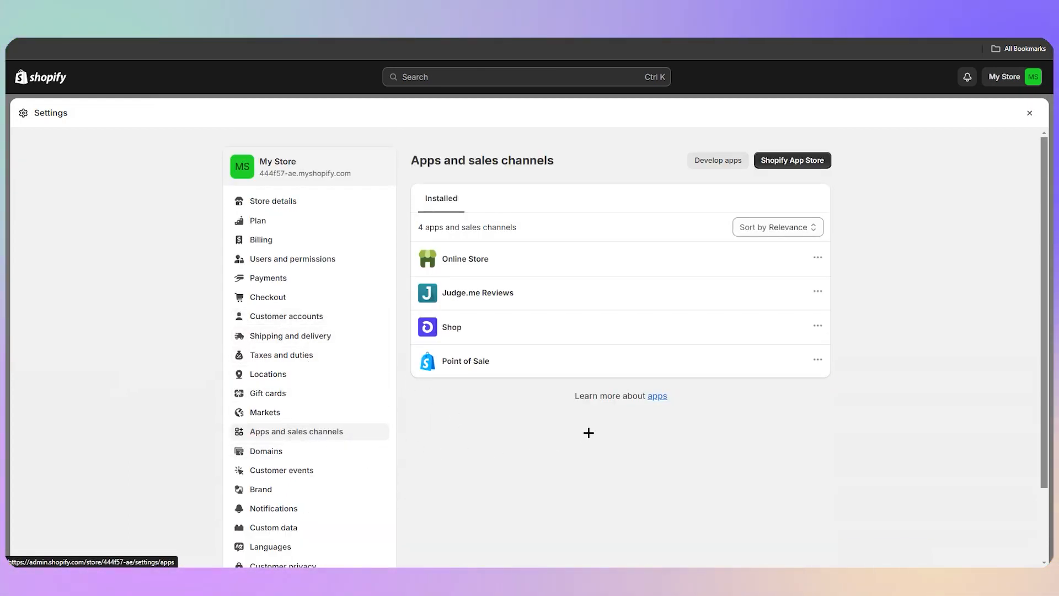
pyautogui.click(797, 162)
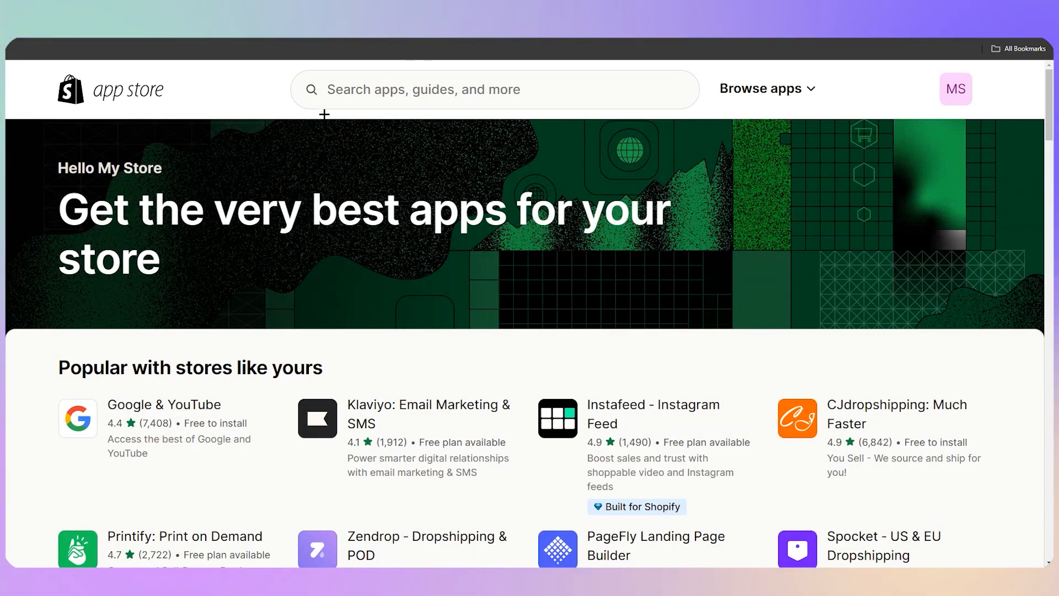
# Open the Google & YouTube app listing from the popular apps in the App Store
pyautogui.scroll(-4, 218, 198)
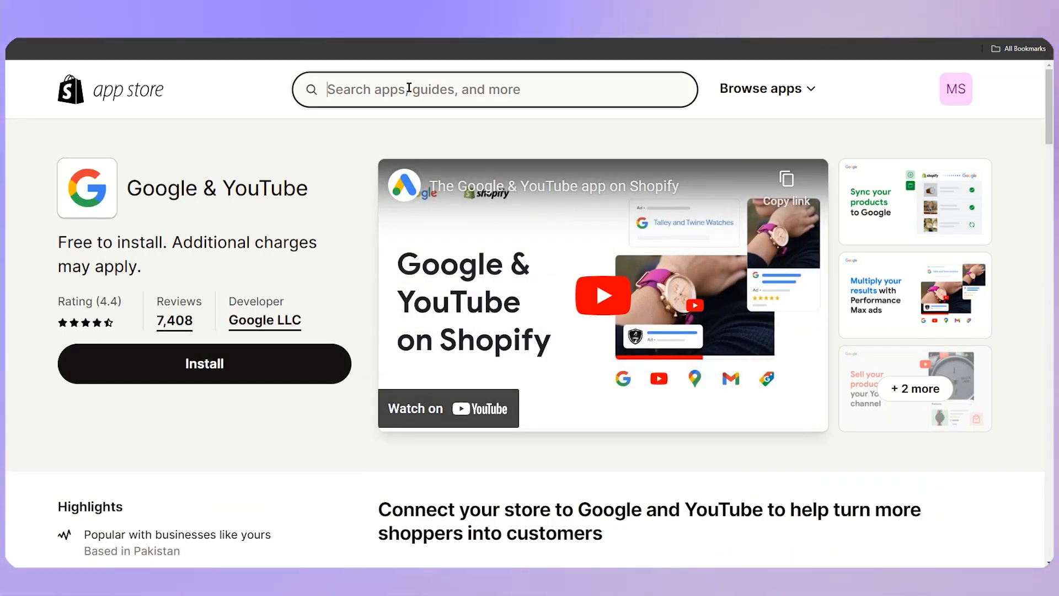
pyautogui.click(218, 114)
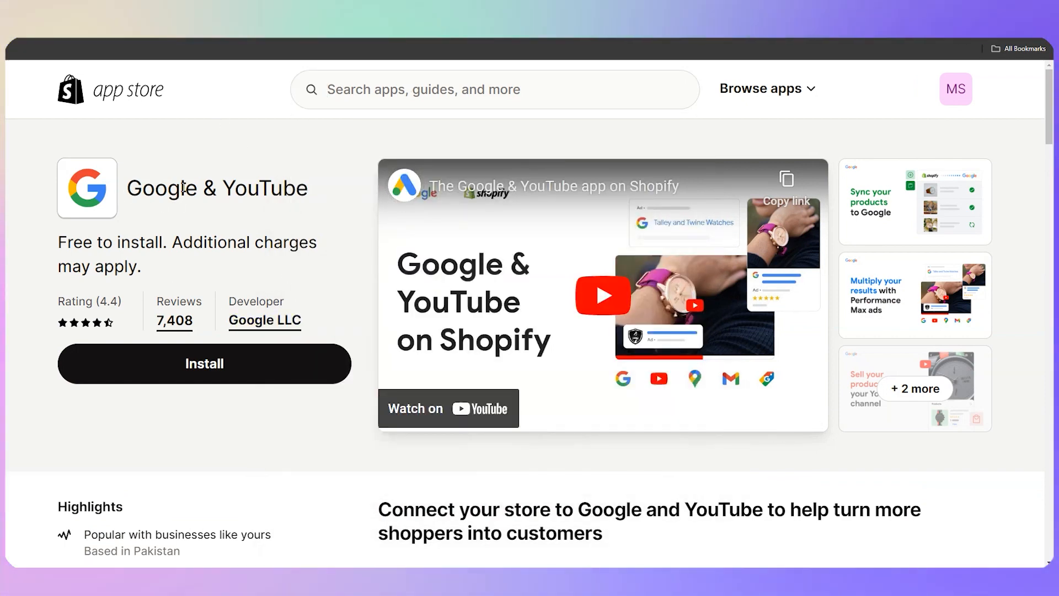
pyautogui.hotkey('alt', 'Left')
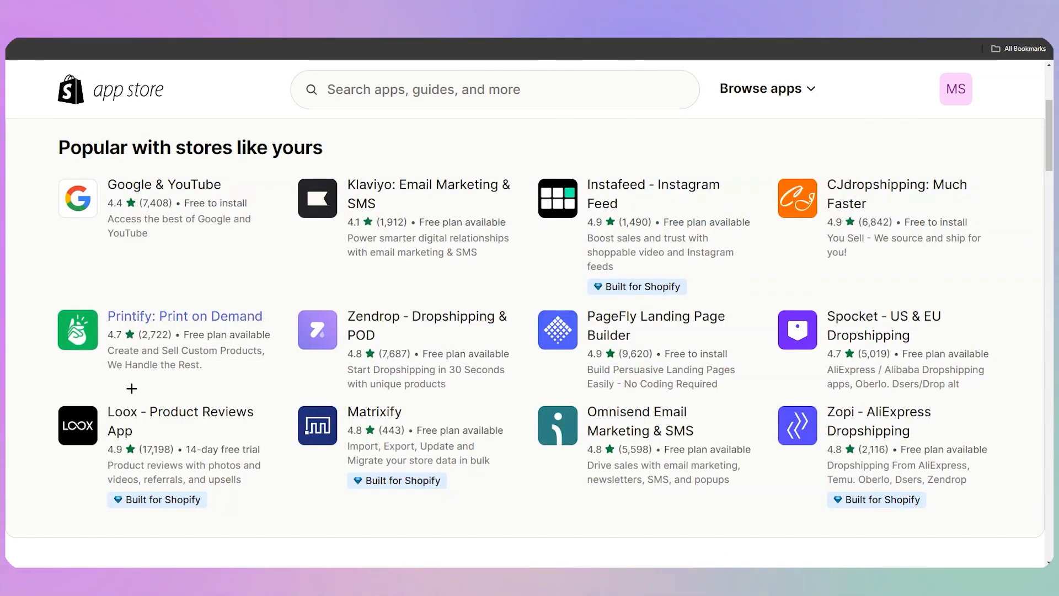
pyautogui.click(291, 260)
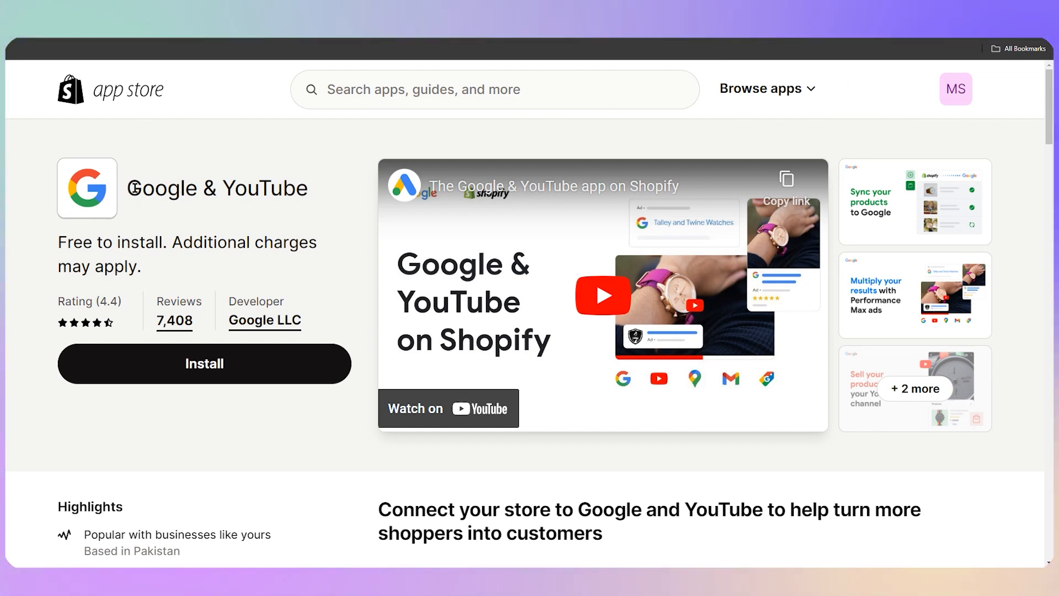
# Install the Google & YouTube app, approving the data access it requests
pyautogui.scroll(-2, 185, 273)
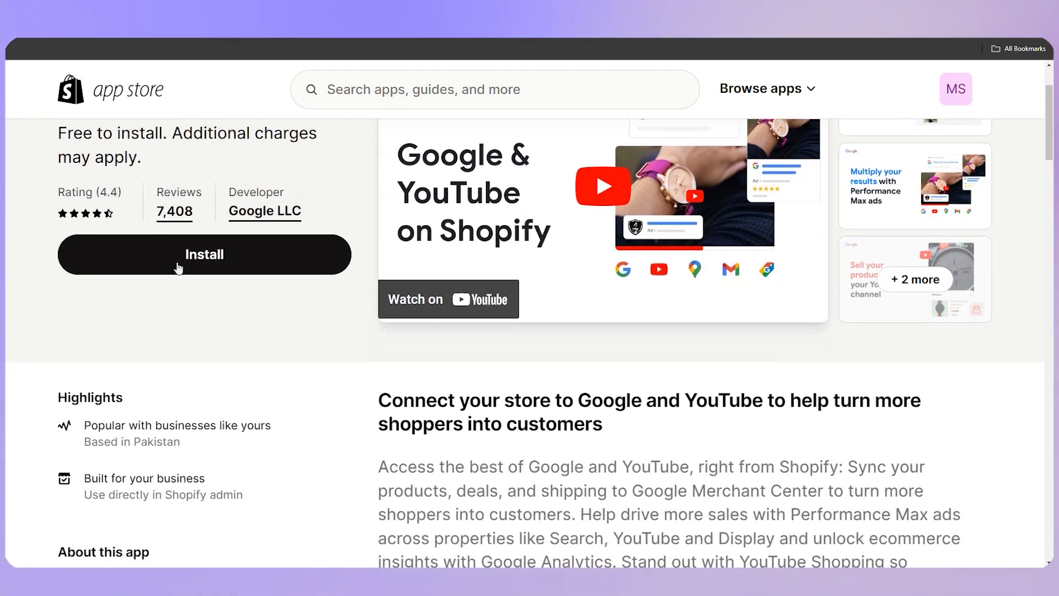
pyautogui.click(178, 268)
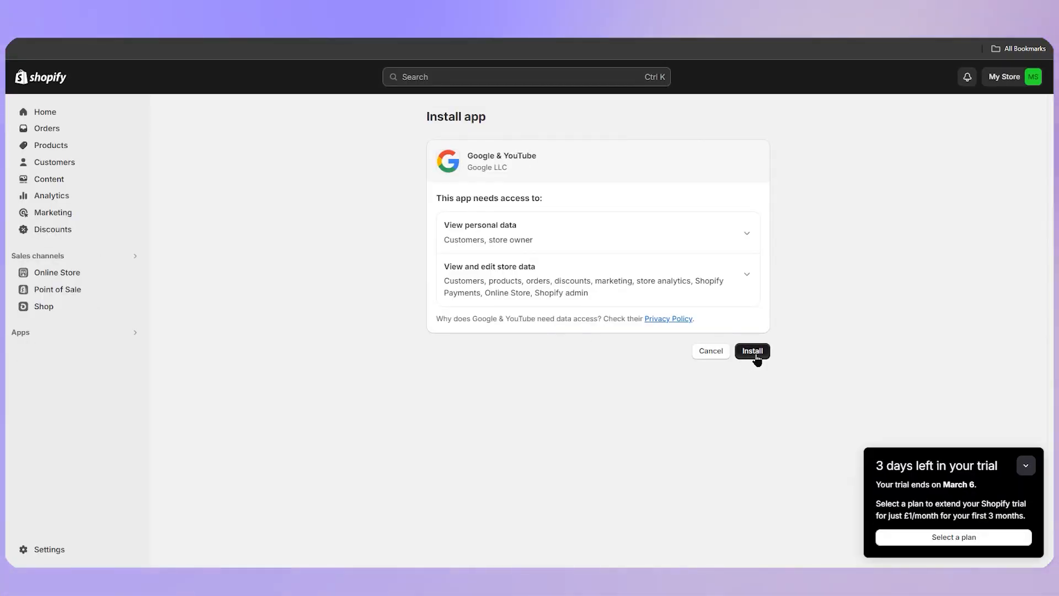
pyautogui.click(756, 356)
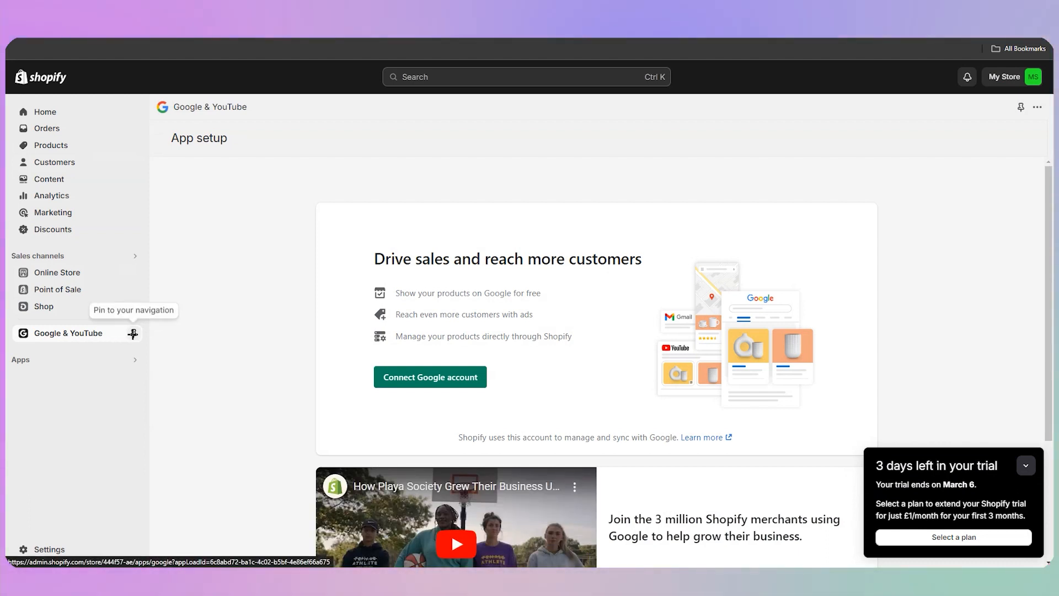
# Pin the Google & YouTube app to the admin navigation
pyautogui.click(132, 333)
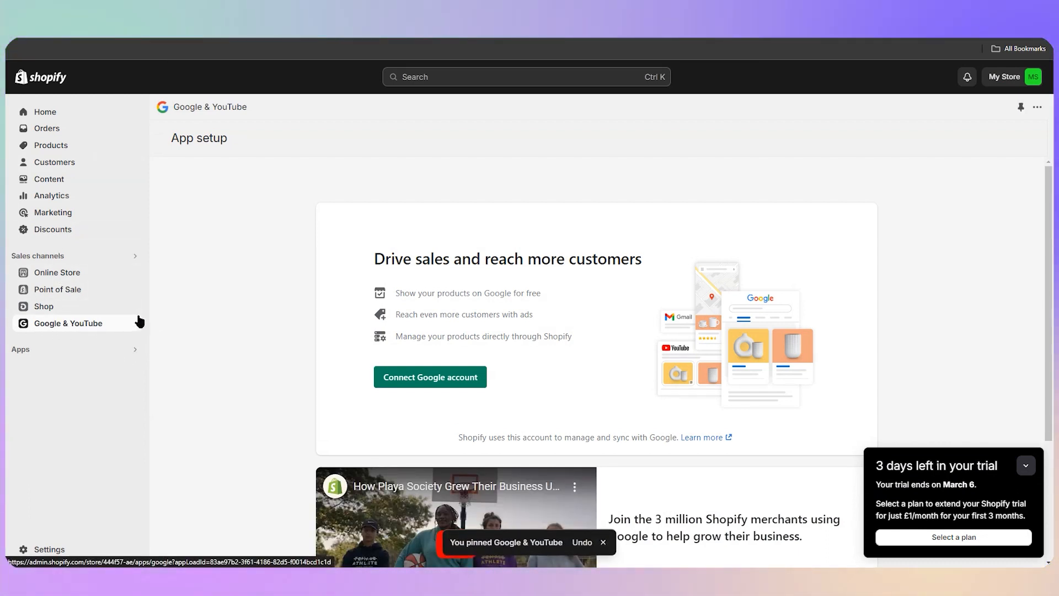
pyautogui.scroll(-1, 415, 330)
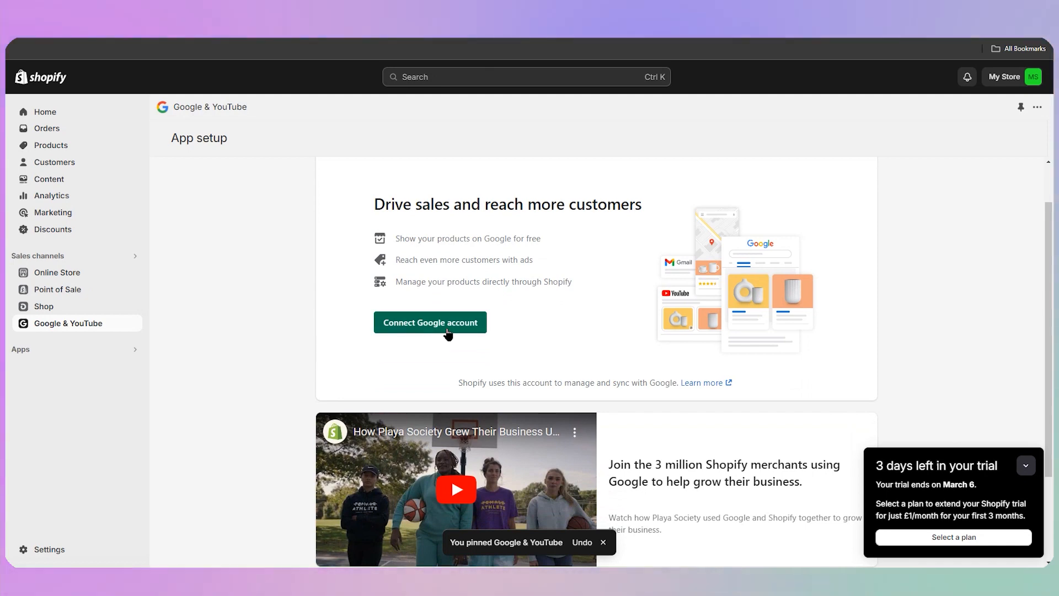
pyautogui.scroll(1, 425, 276)
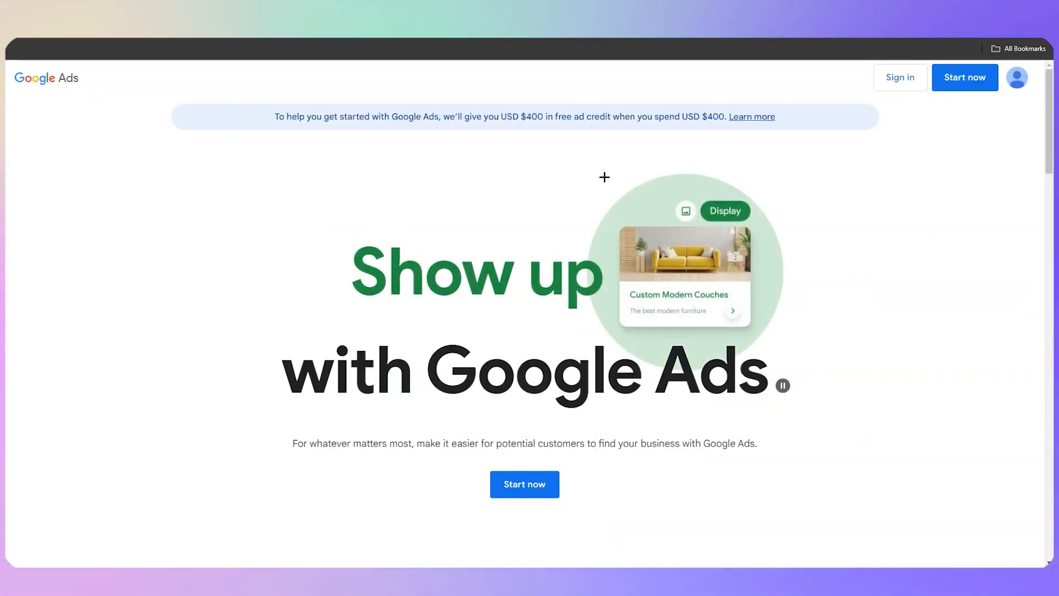
# Open the Google Ads site from the search results and start using Google Ads
pyautogui.scroll(-2, 493, 380)
pyautogui.scroll(2, 494, 381)
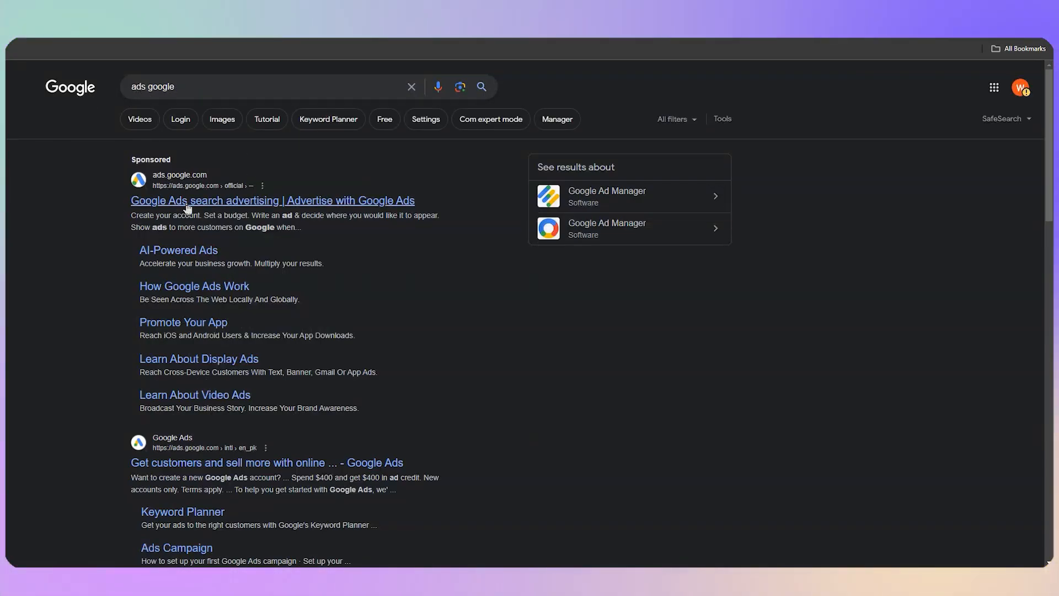
pyautogui.click(184, 201)
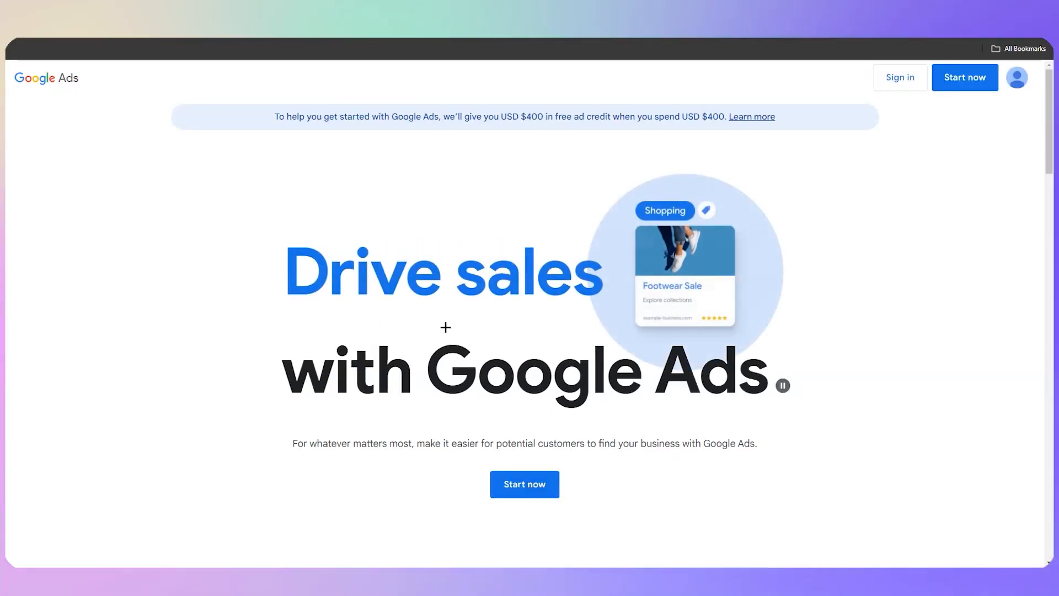
pyautogui.scroll(-5, 497, 292)
pyautogui.scroll(5, 507, 331)
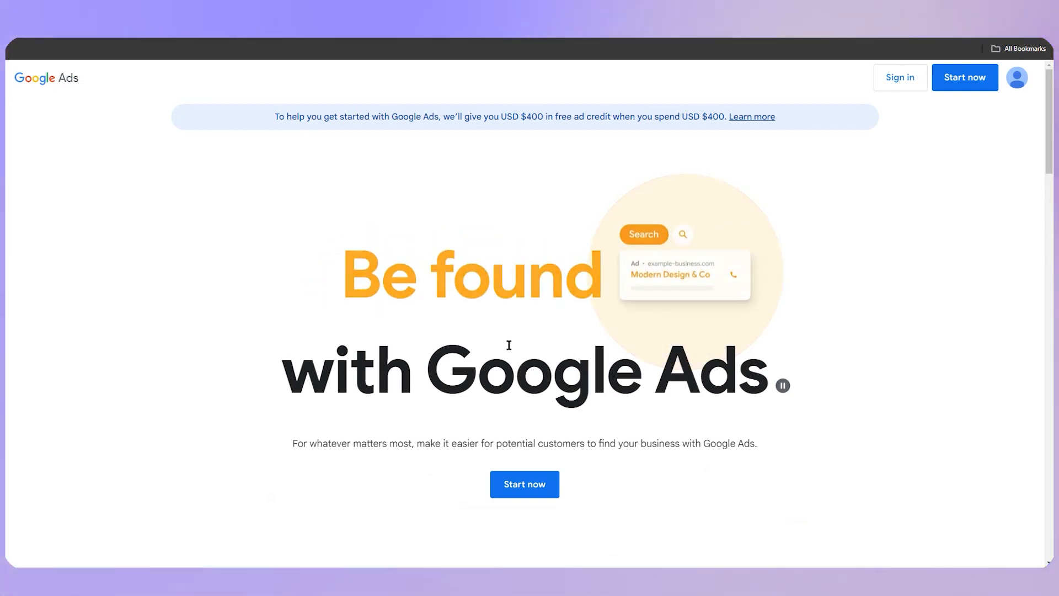
pyautogui.click(519, 491)
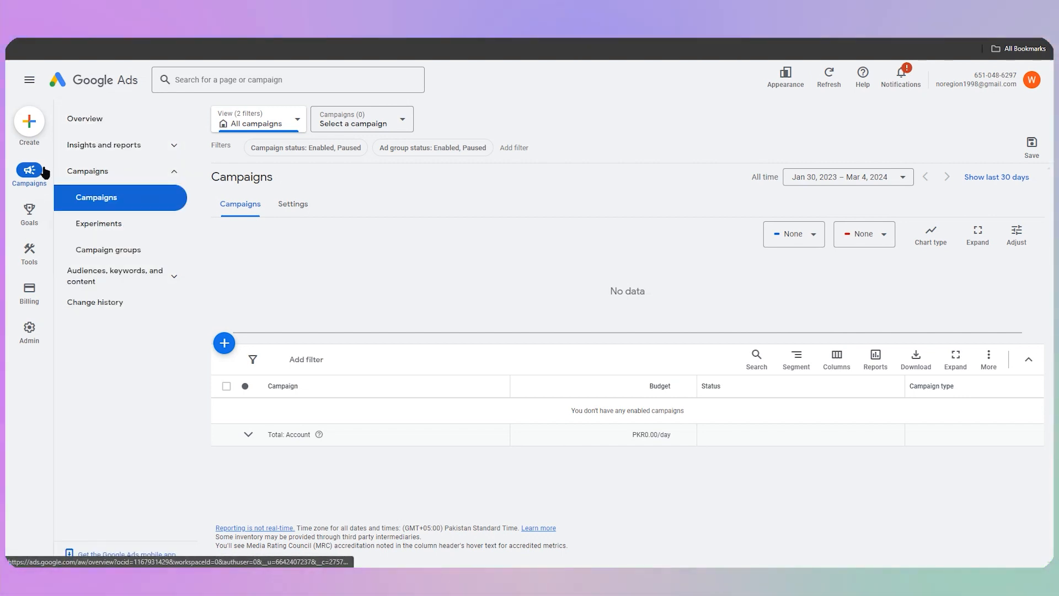
# Start a new campaign from the Google Ads overview page
pyautogui.moveTo(37, 231)
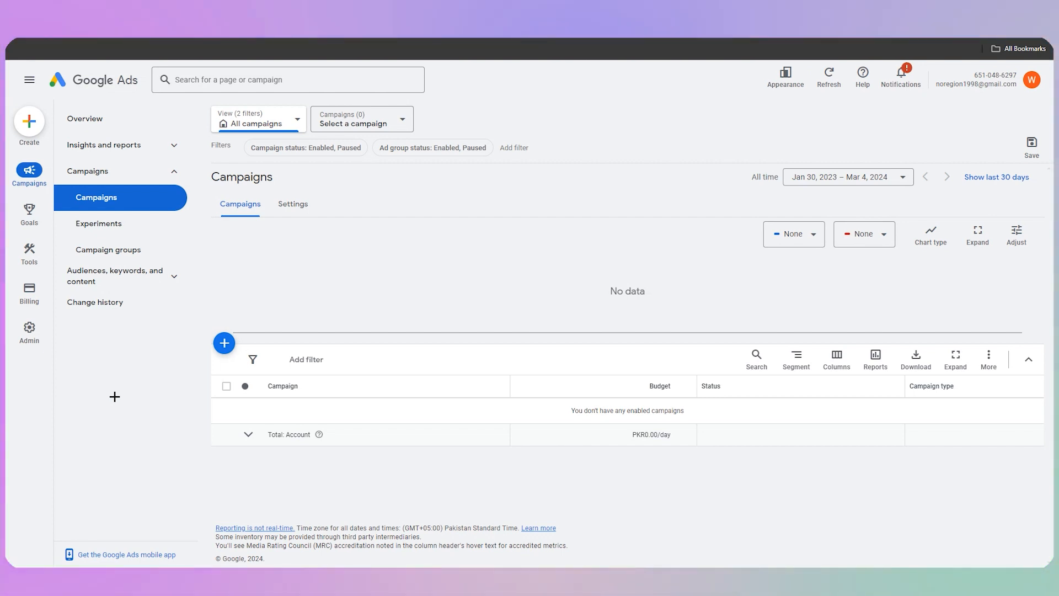
pyautogui.click(82, 119)
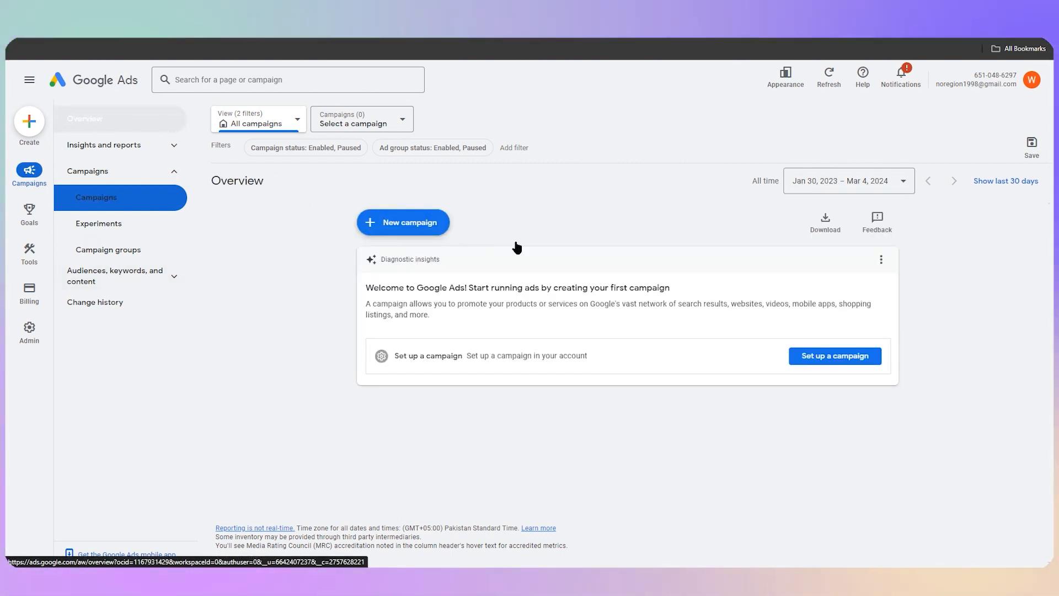
pyautogui.click(418, 225)
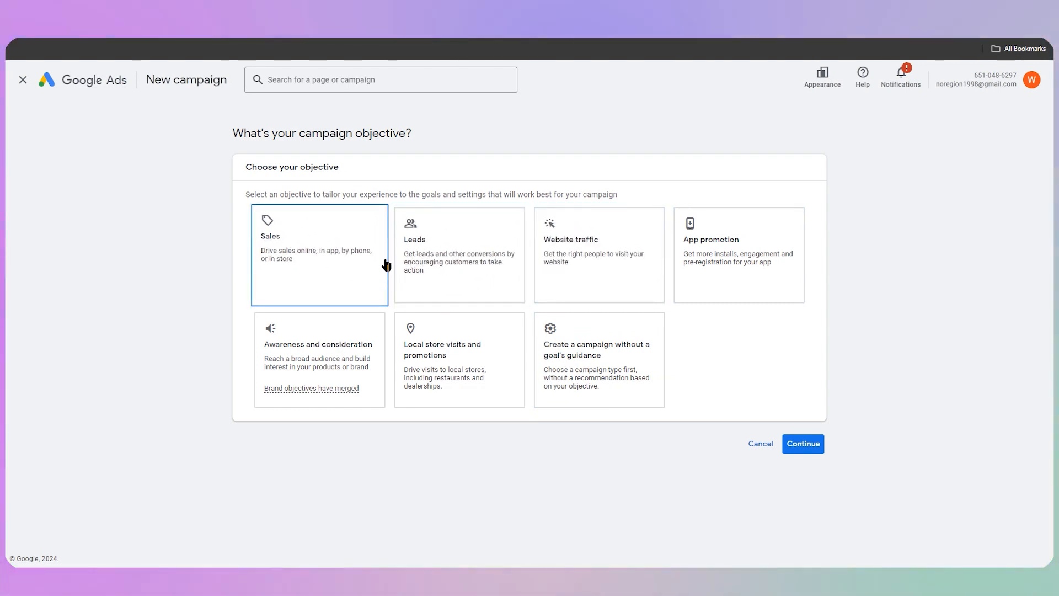
# Choose Sales as the campaign objective and Search as the campaign type
pyautogui.click(294, 248)
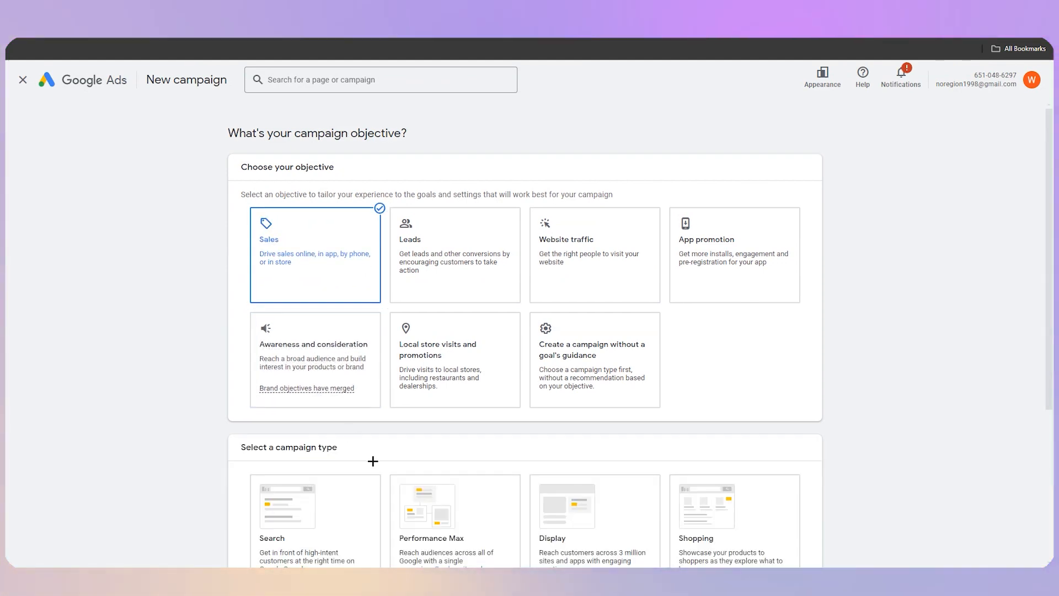
pyautogui.scroll(-3, 371, 463)
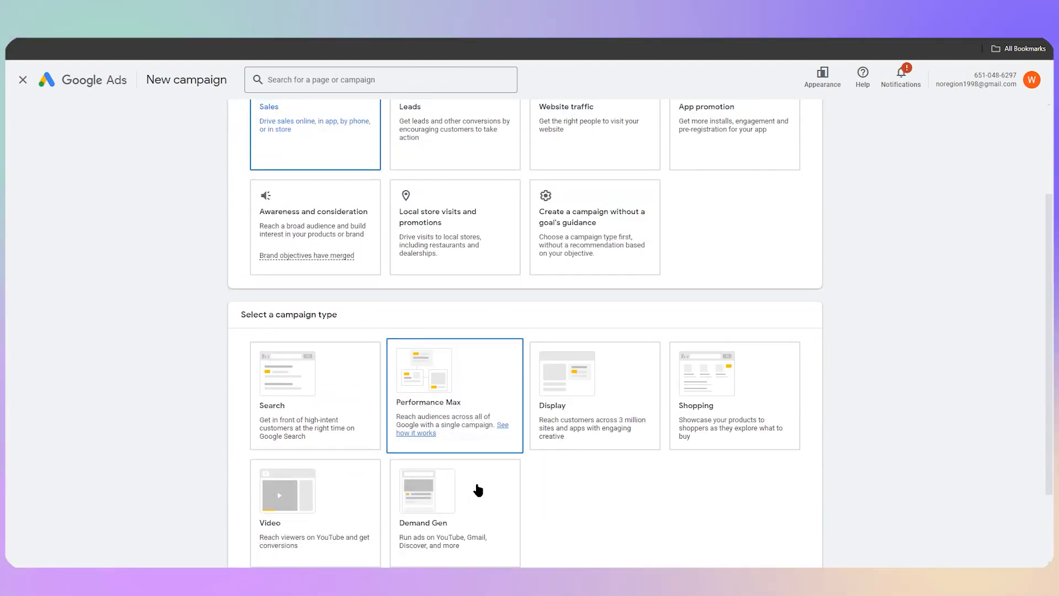
pyautogui.scroll(-2, 747, 475)
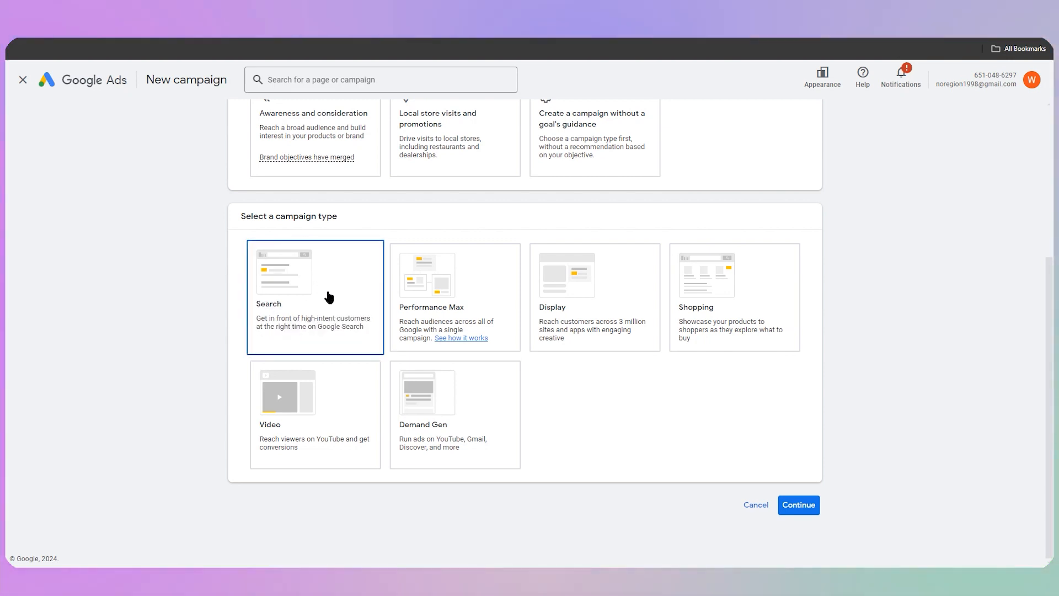
pyautogui.click(297, 285)
# Tick Website visits as the way to reach the campaign goal
pyautogui.scroll(-2, 308, 296)
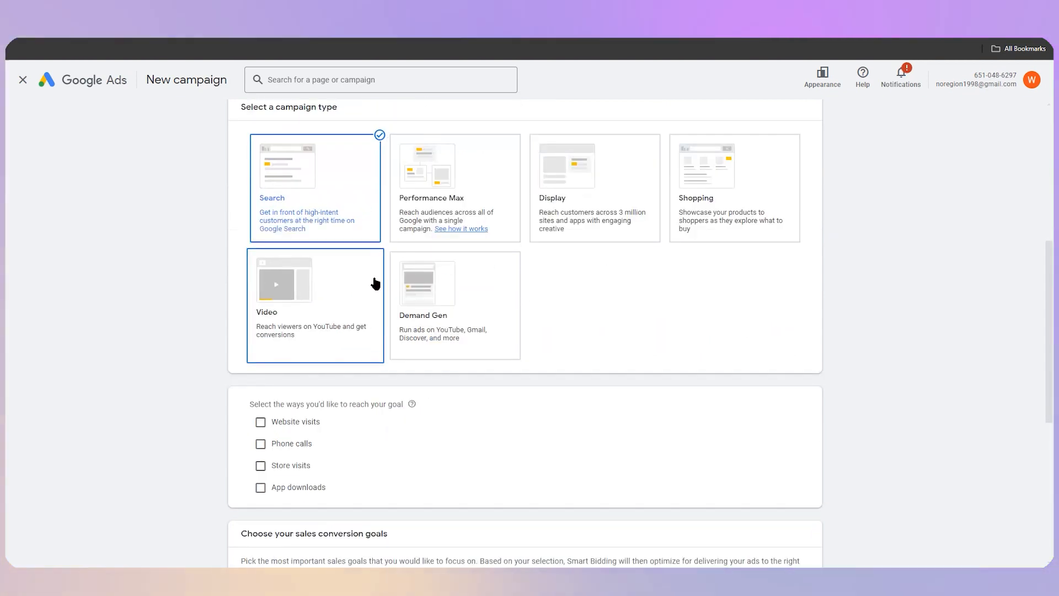
pyautogui.scroll(-1, 315, 220)
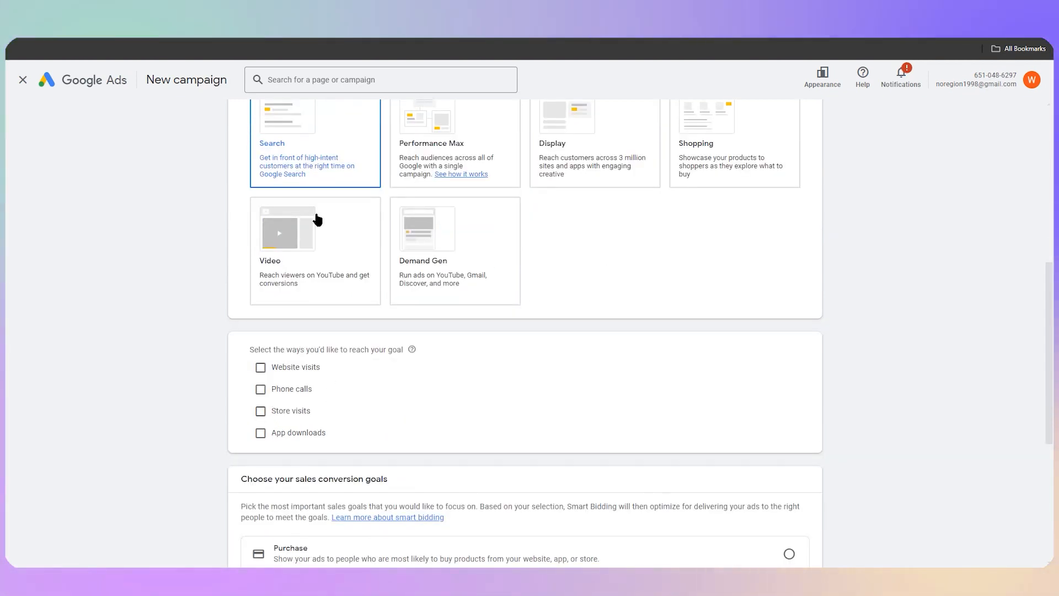
pyautogui.scroll(2, 324, 229)
pyautogui.scroll(-2, 317, 405)
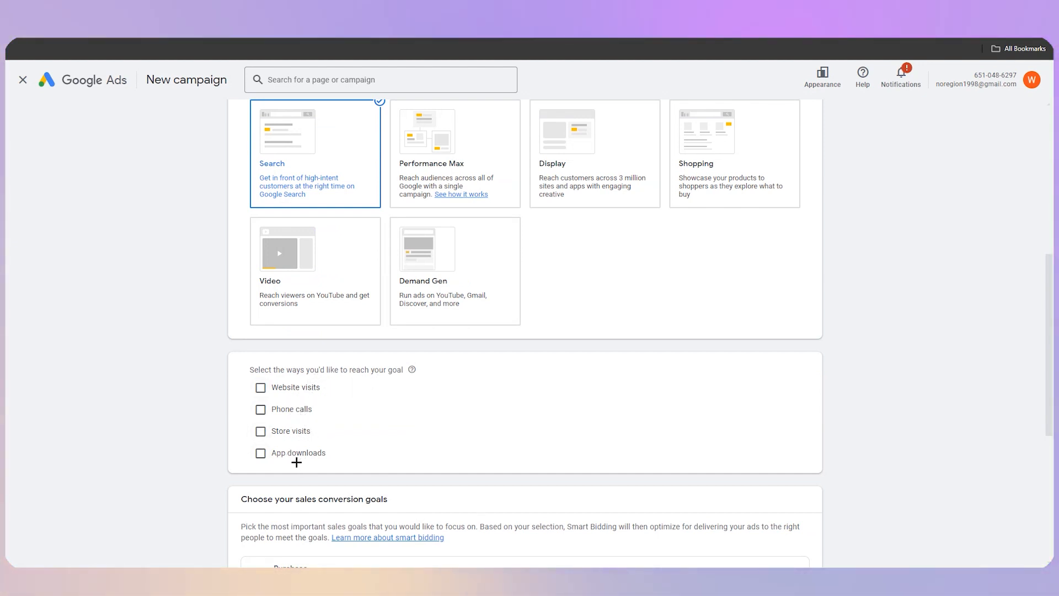
pyautogui.click(292, 388)
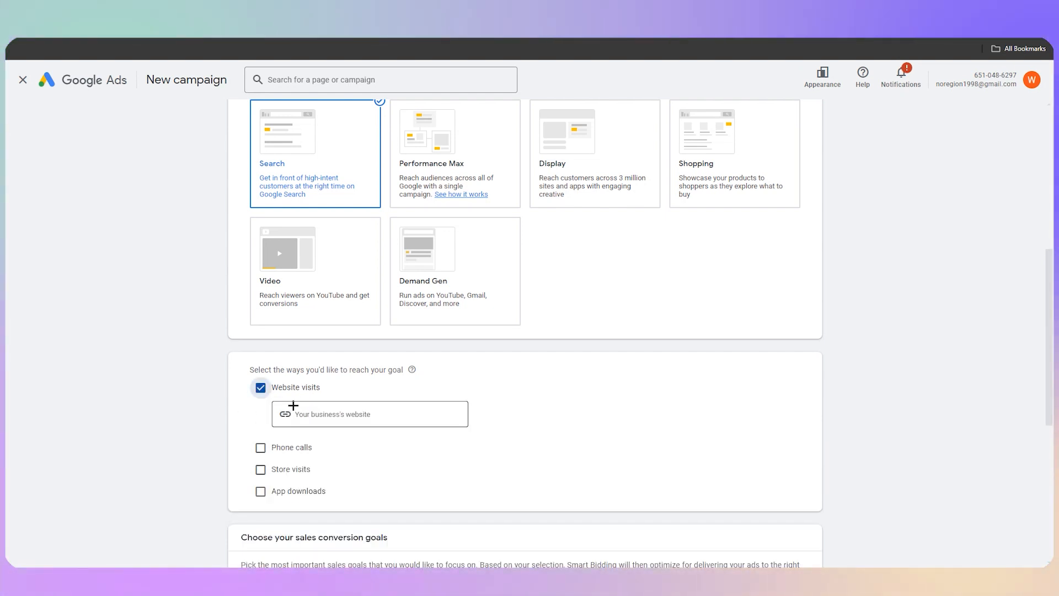
pyautogui.scroll(-2, 391, 386)
pyautogui.click(367, 312)
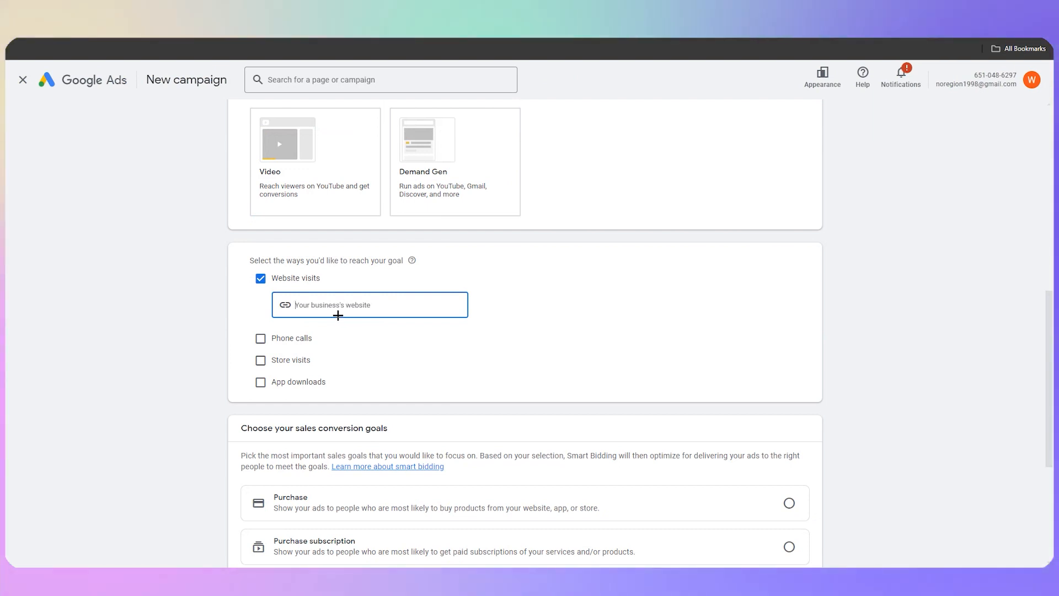
pyautogui.click(366, 270)
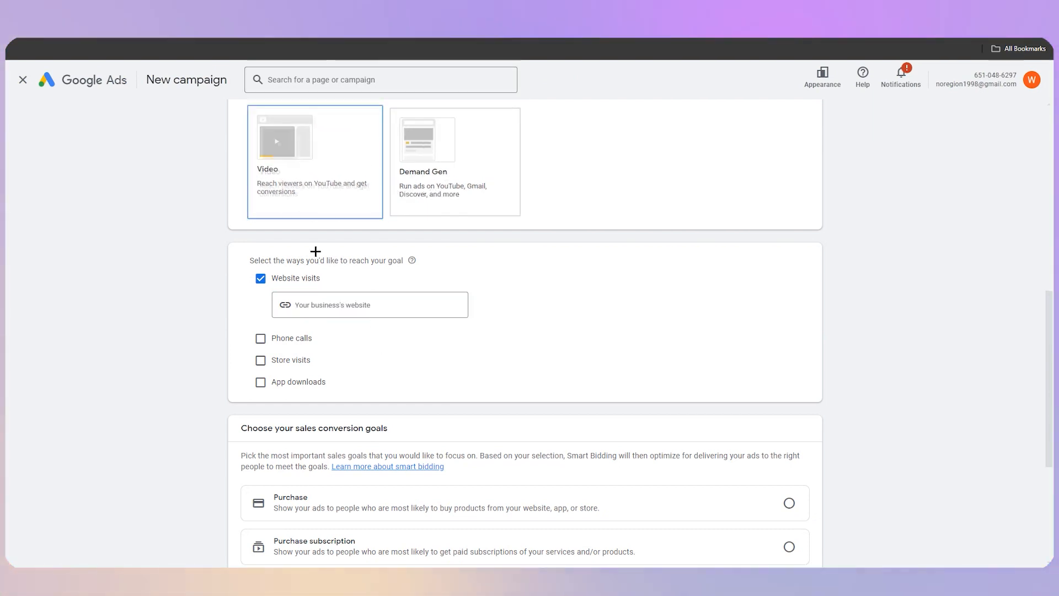
# Pick Purchase as the sales conversion goal
pyautogui.scroll(-2, 332, 318)
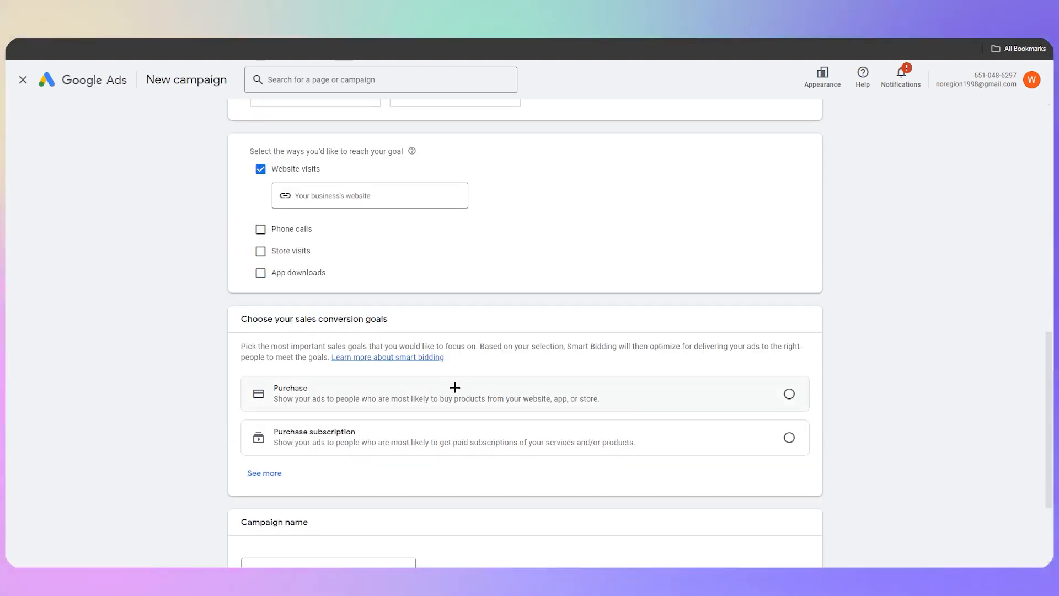
pyautogui.scroll(-1, 408, 403)
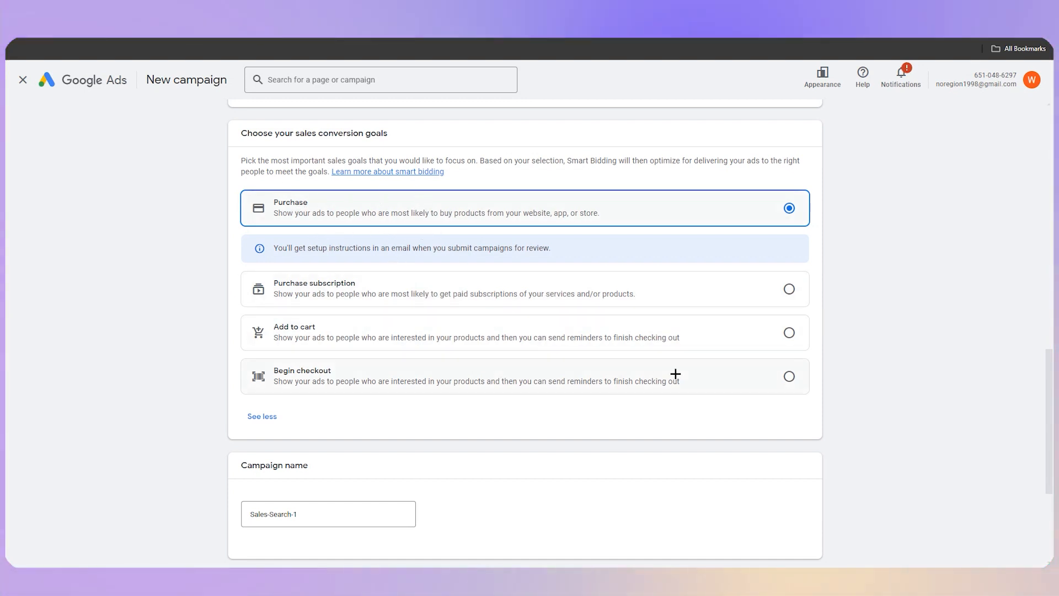
pyautogui.scroll(-2, 676, 374)
# Accept the default campaign name Sales-Search-1 with enhanced conversions turned on, then agree and continue
pyautogui.moveTo(312, 356); pyautogui.dragTo(246, 353)
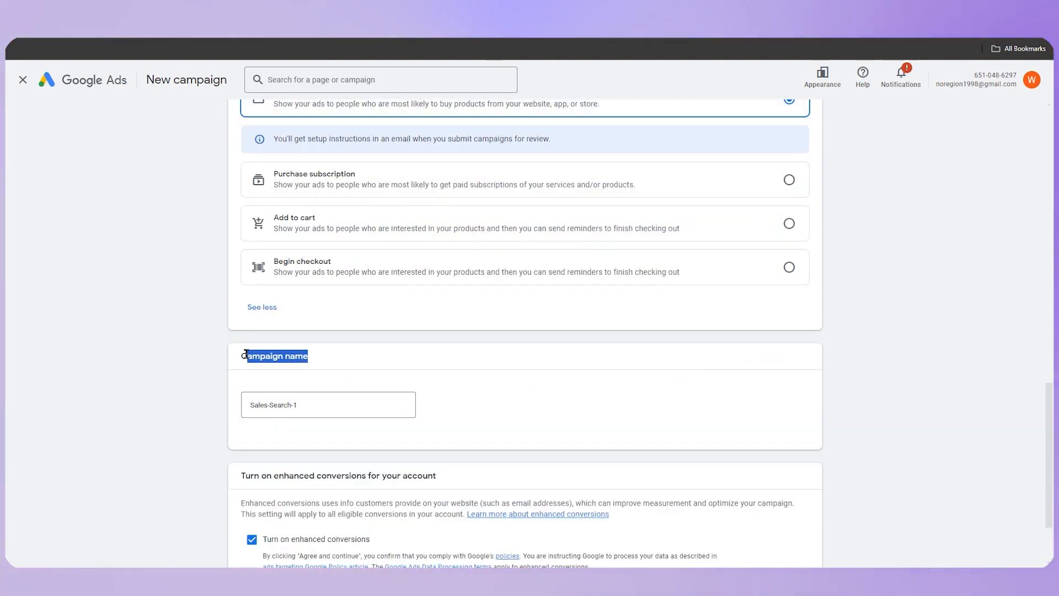
pyautogui.moveTo(312, 407); pyautogui.dragTo(185, 392)
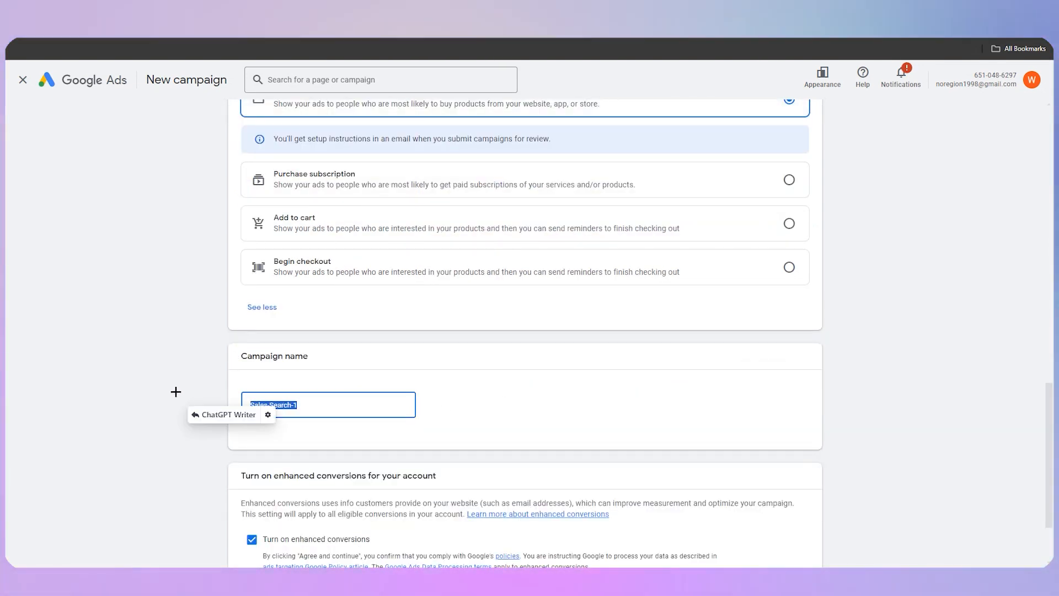
pyautogui.scroll(-2, 395, 383)
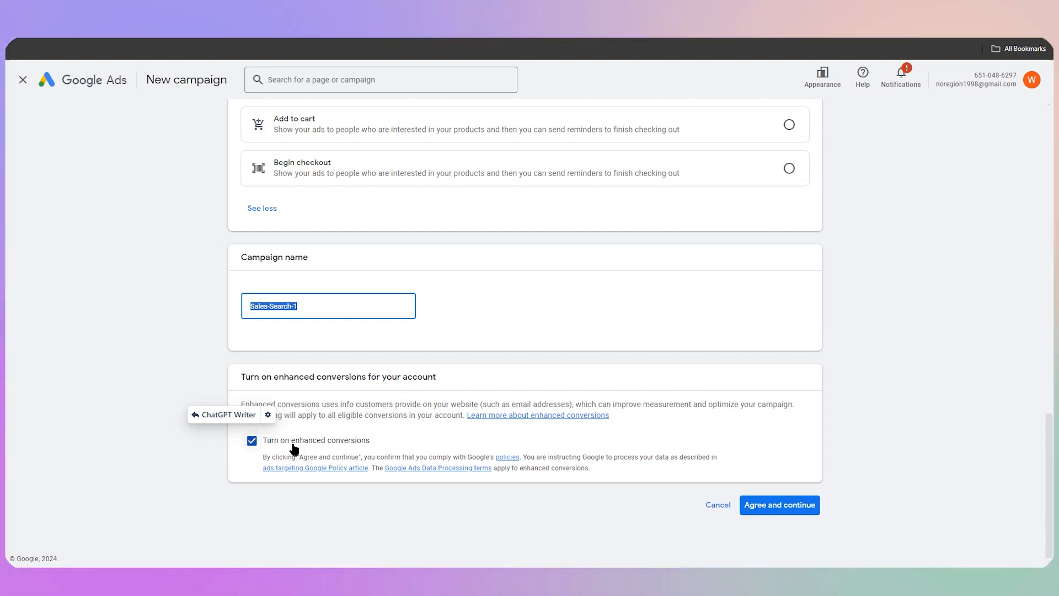
pyautogui.click(790, 511)
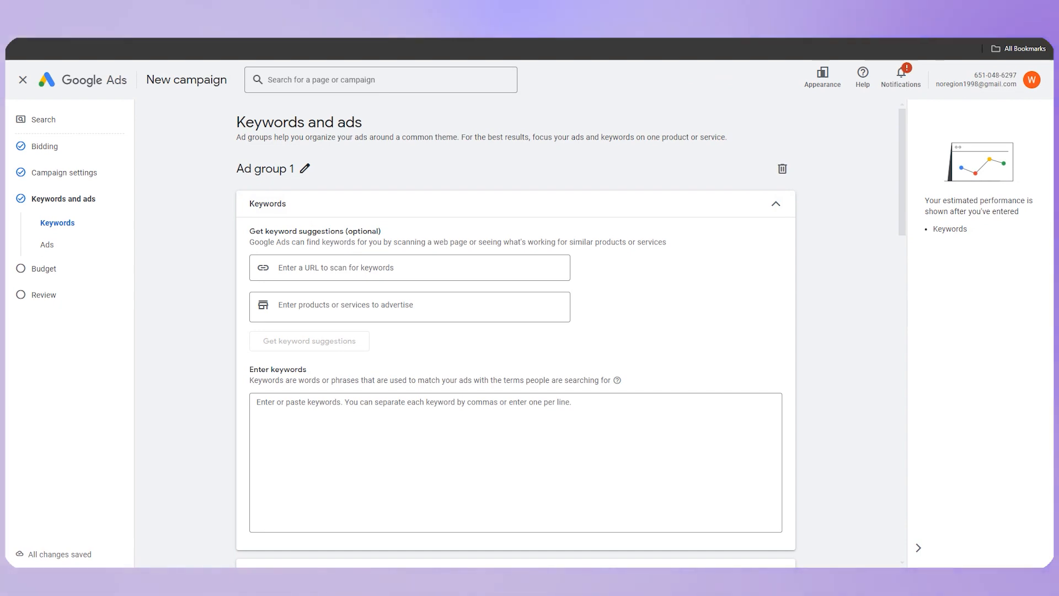
# Open a new browser tab and search Google for shirt to see the results
pyautogui.hotkey('ctrl', 't')
pyautogui.write('sh')
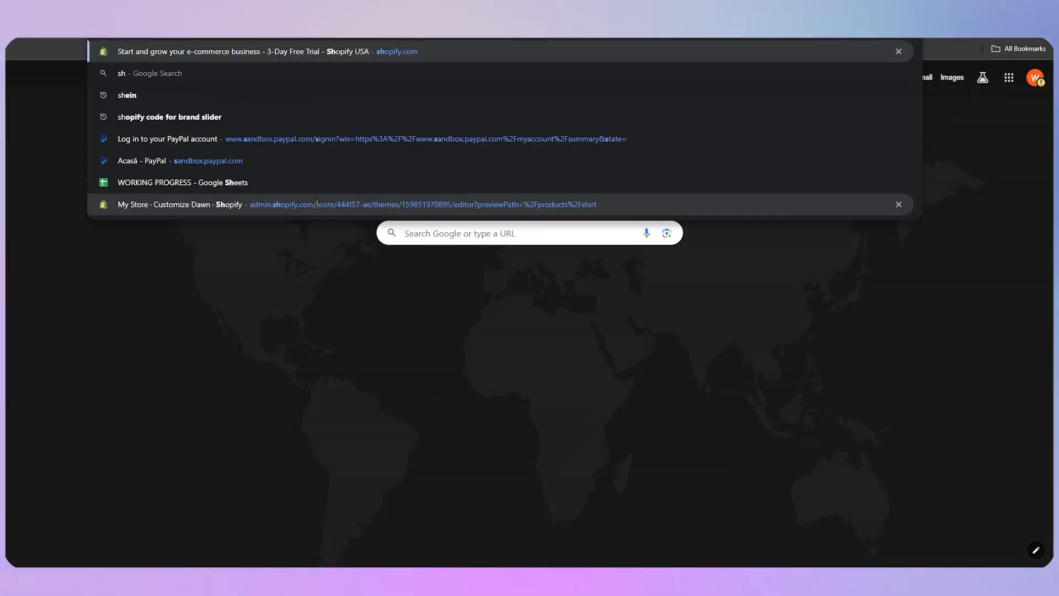
pyautogui.write('irt')
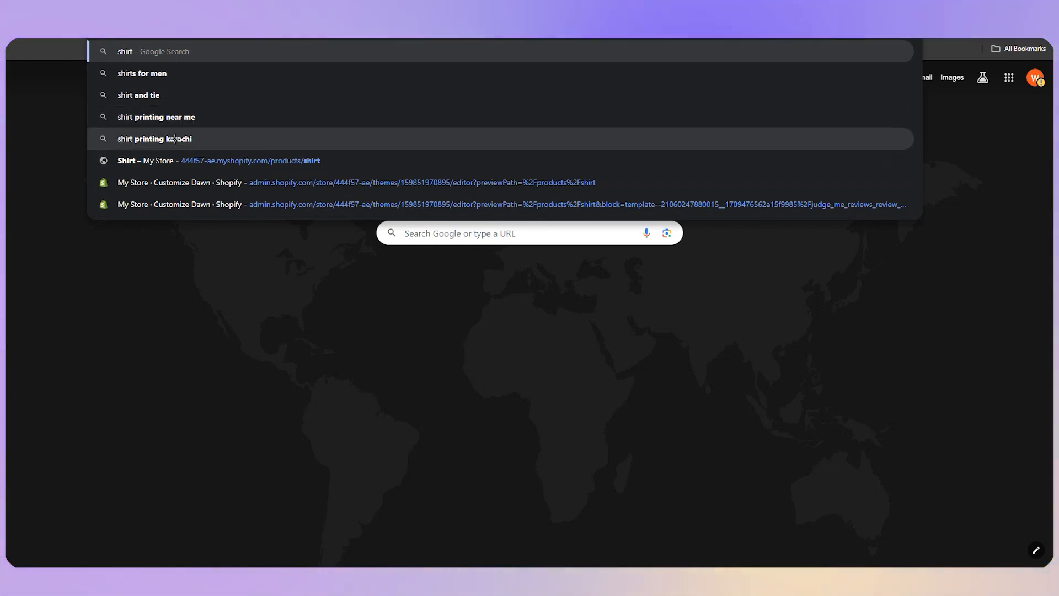
pyautogui.click(189, 49)
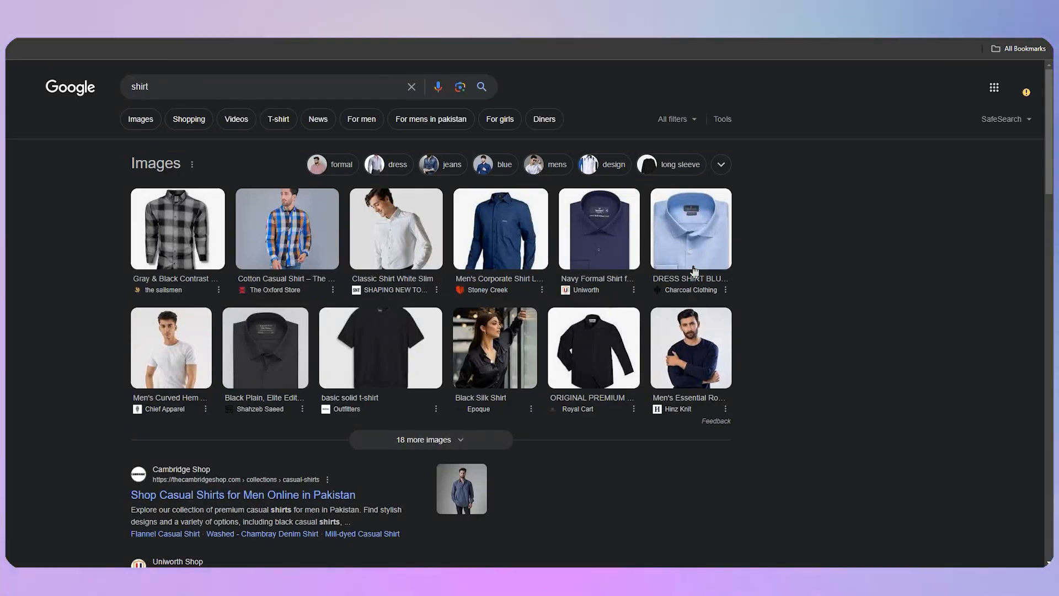
pyautogui.scroll(-3, 694, 271)
pyautogui.scroll(2, 249, 424)
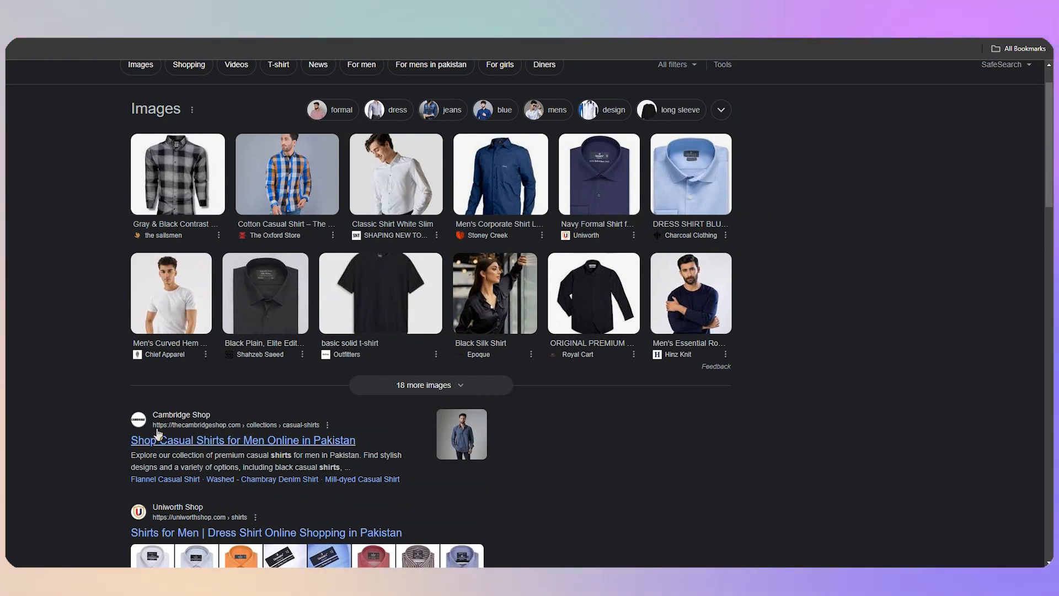
pyautogui.scroll(1, 185, 128)
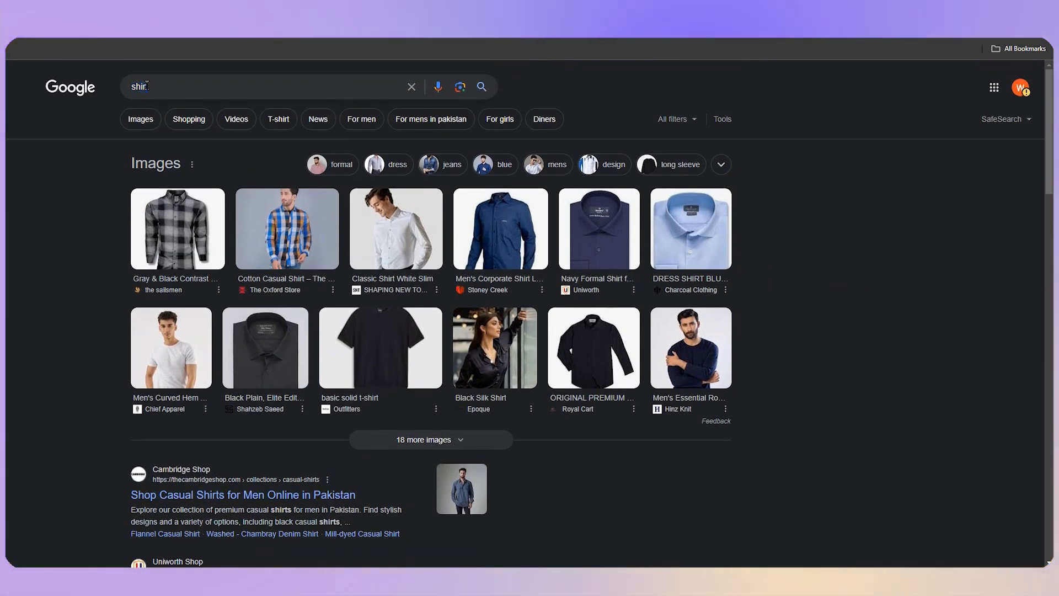
pyautogui.click(177, 83)
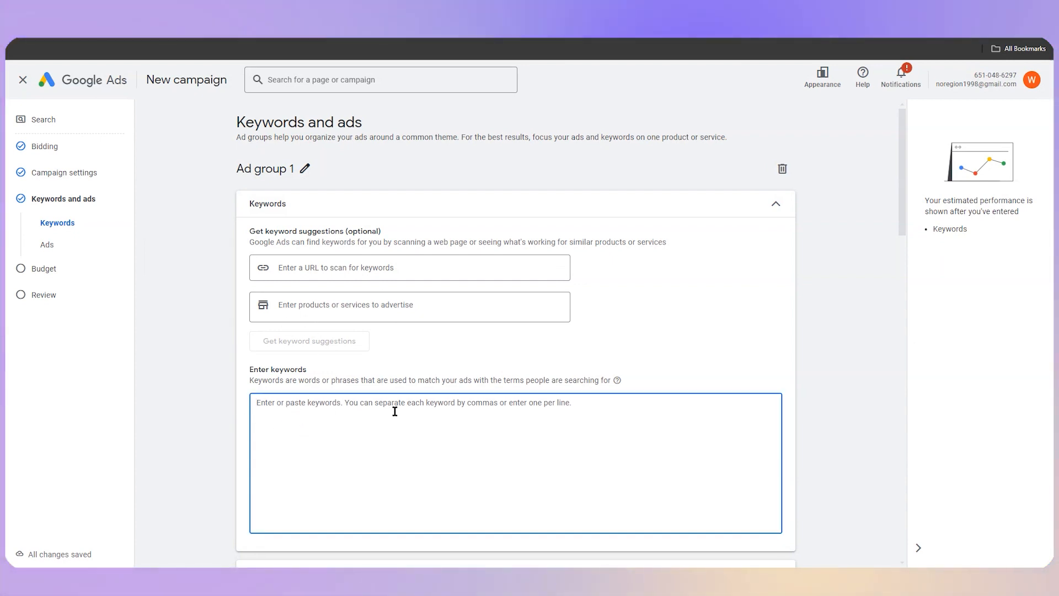
# Review the ad group's keyword, final URL, headline, description and asset fields, then continue past the Keywords and ads page
pyautogui.scroll(-1, 395, 410)
pyautogui.scroll(1, 357, 411)
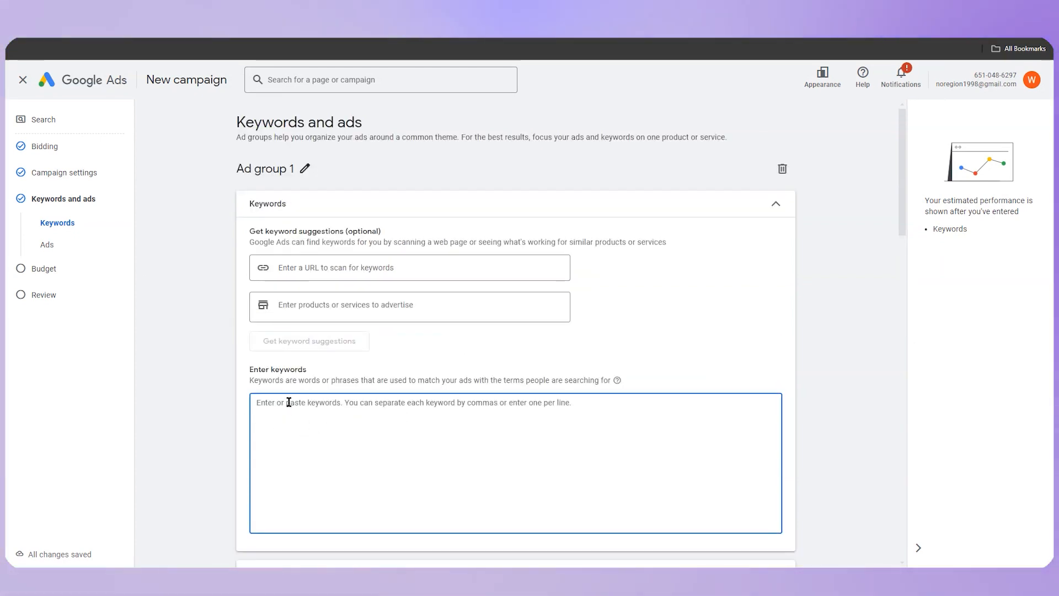
pyautogui.scroll(-10, 211, 290)
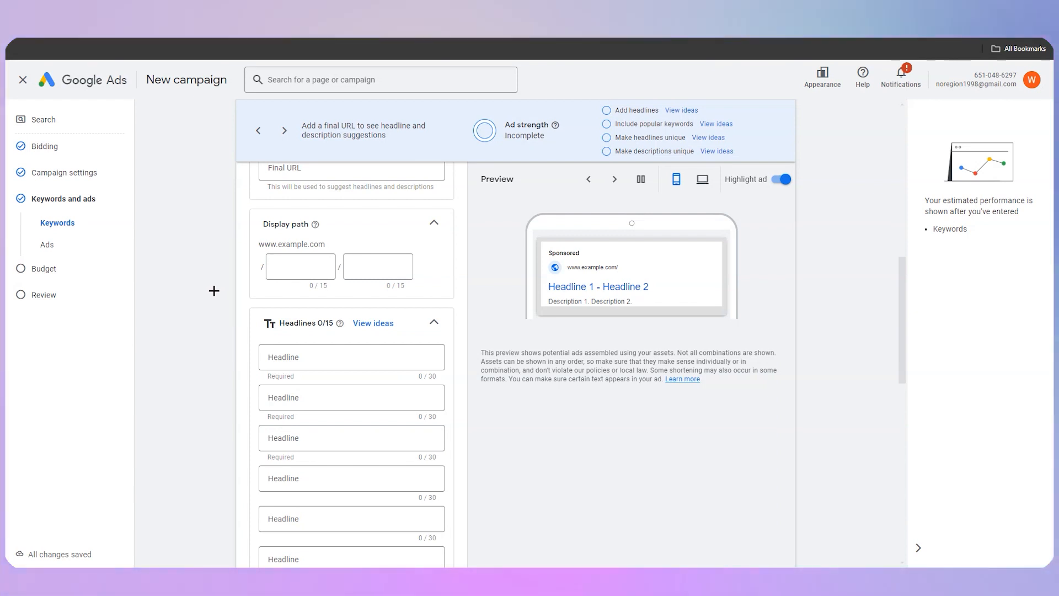
pyautogui.scroll(2, 292, 279)
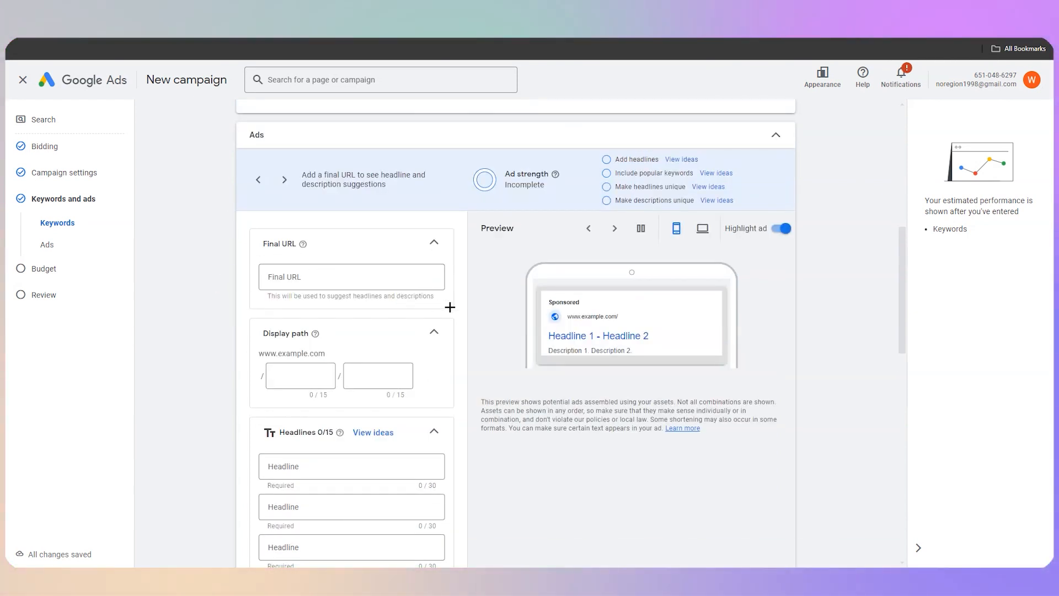
pyautogui.scroll(-2, 521, 301)
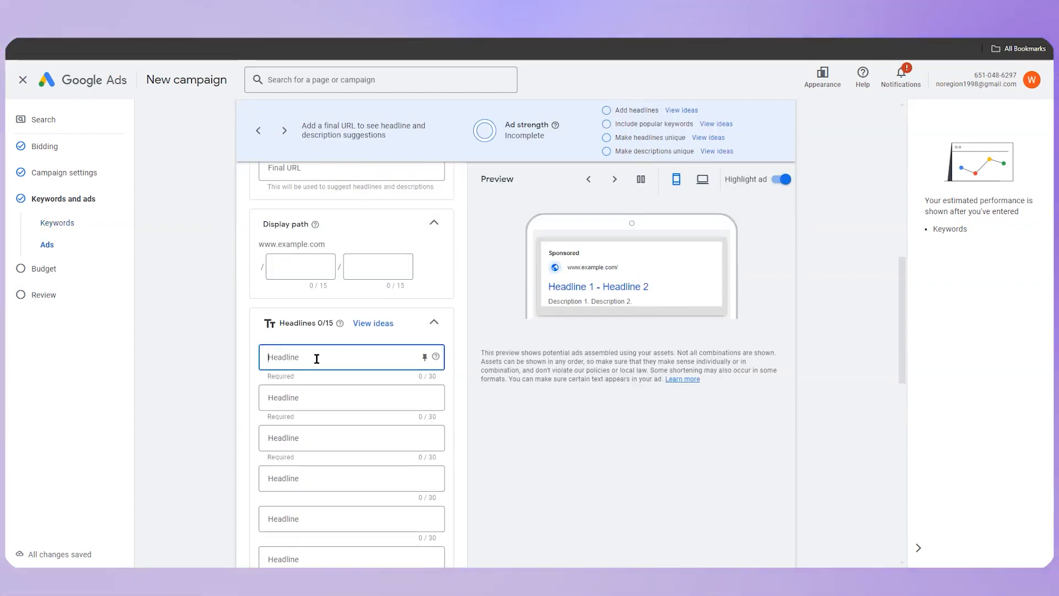
pyautogui.scroll(-4, 309, 387)
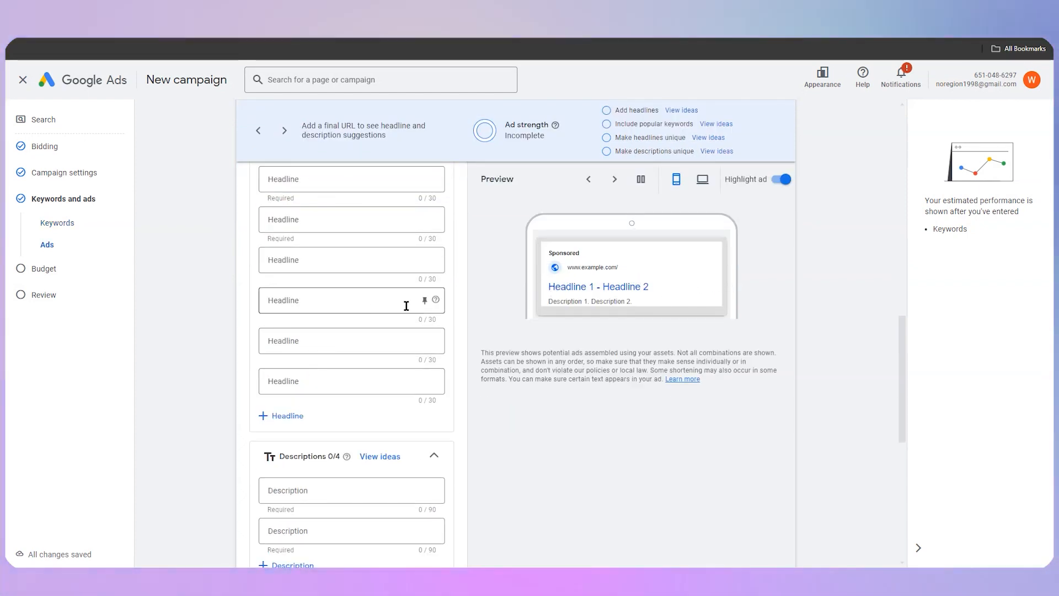
pyautogui.scroll(-1, 282, 441)
pyautogui.scroll(-1, 329, 440)
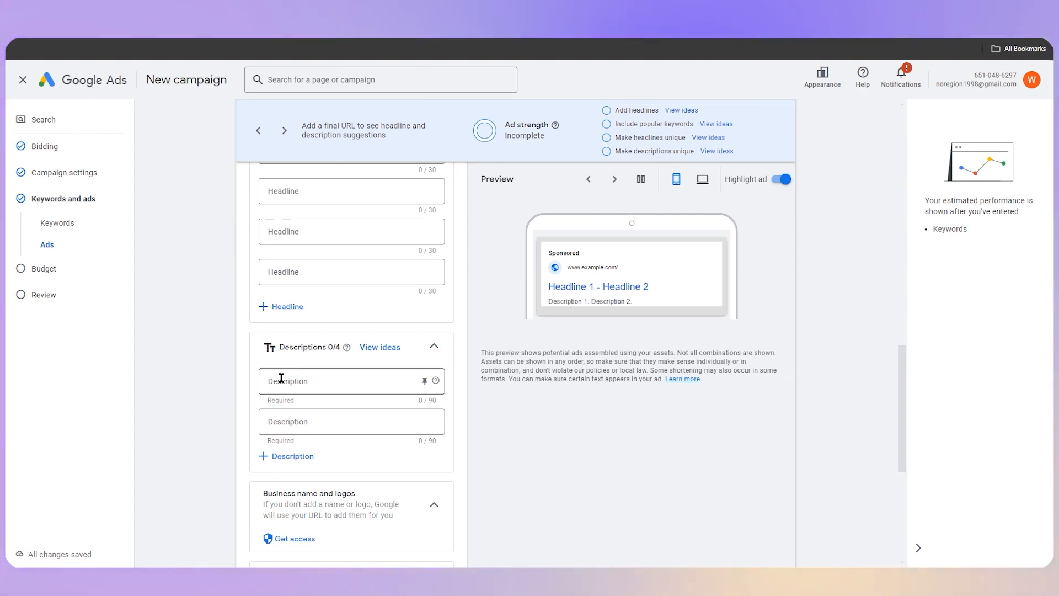
pyautogui.scroll(-2, 318, 423)
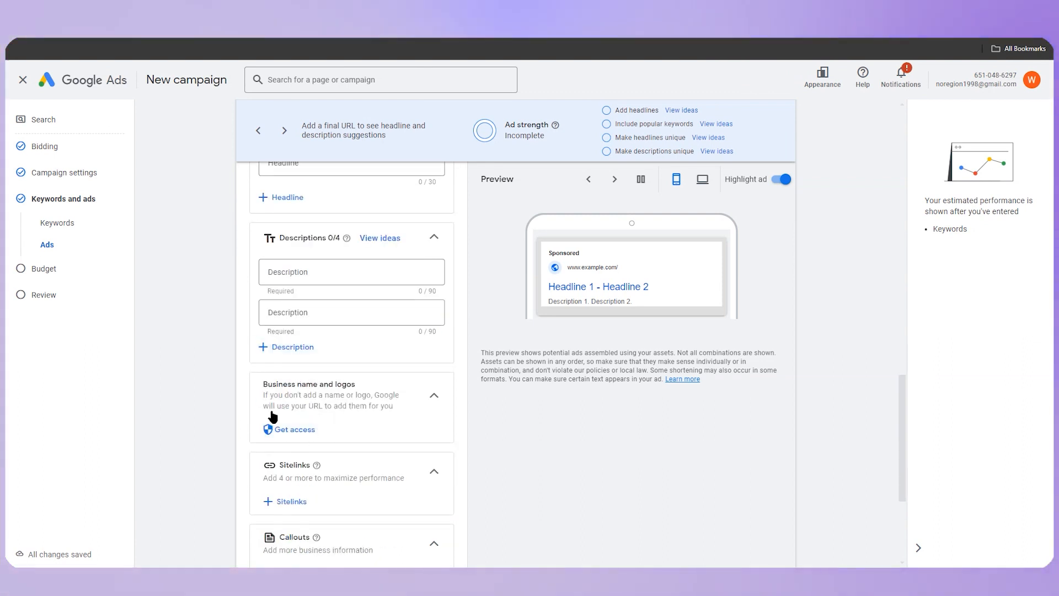
pyautogui.scroll(-1, 309, 472)
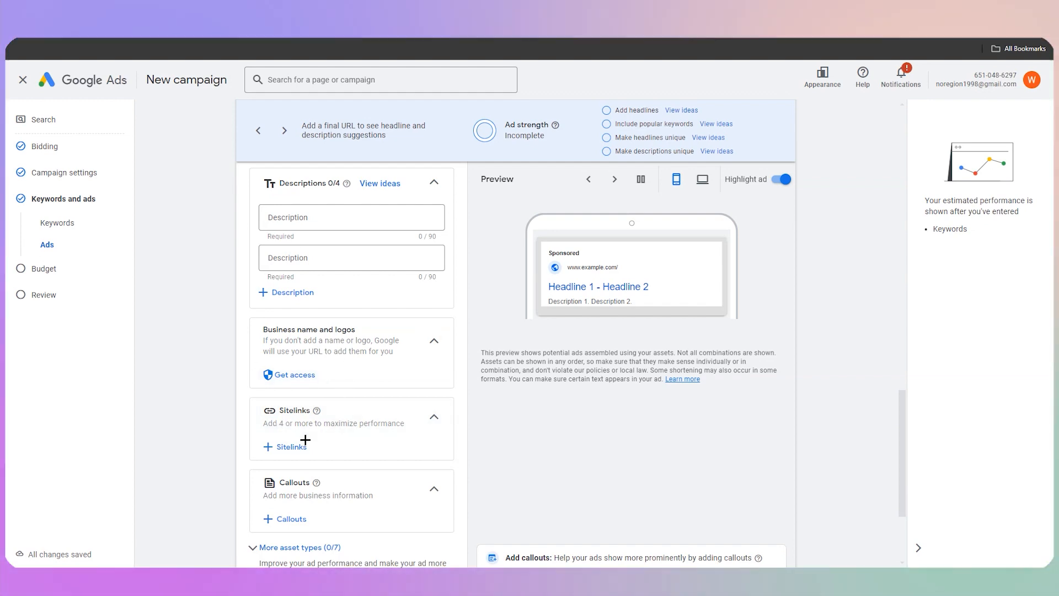
pyautogui.scroll(-3, 306, 475)
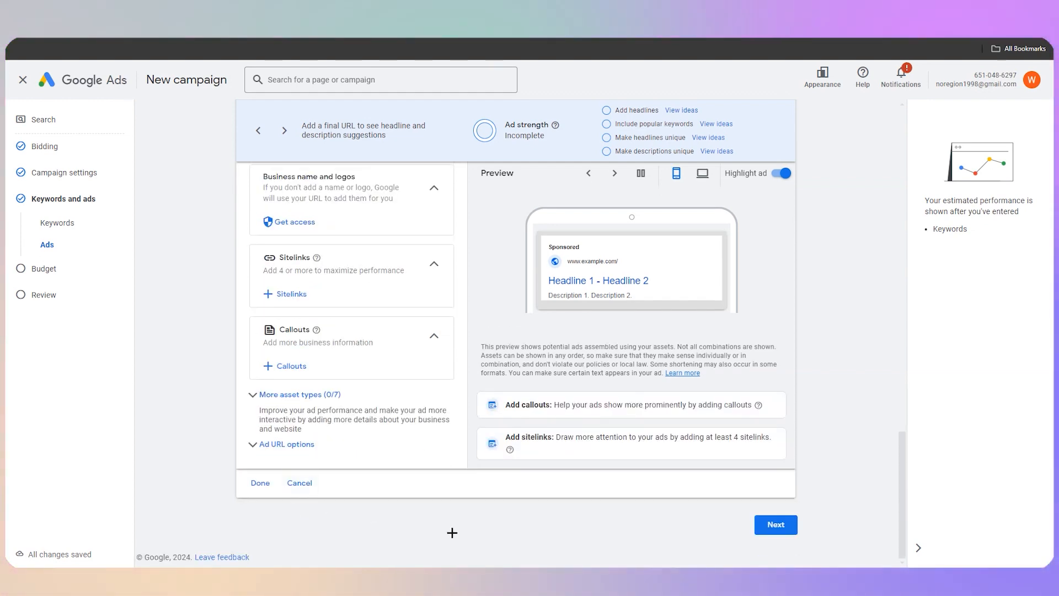
pyautogui.scroll(4, 406, 441)
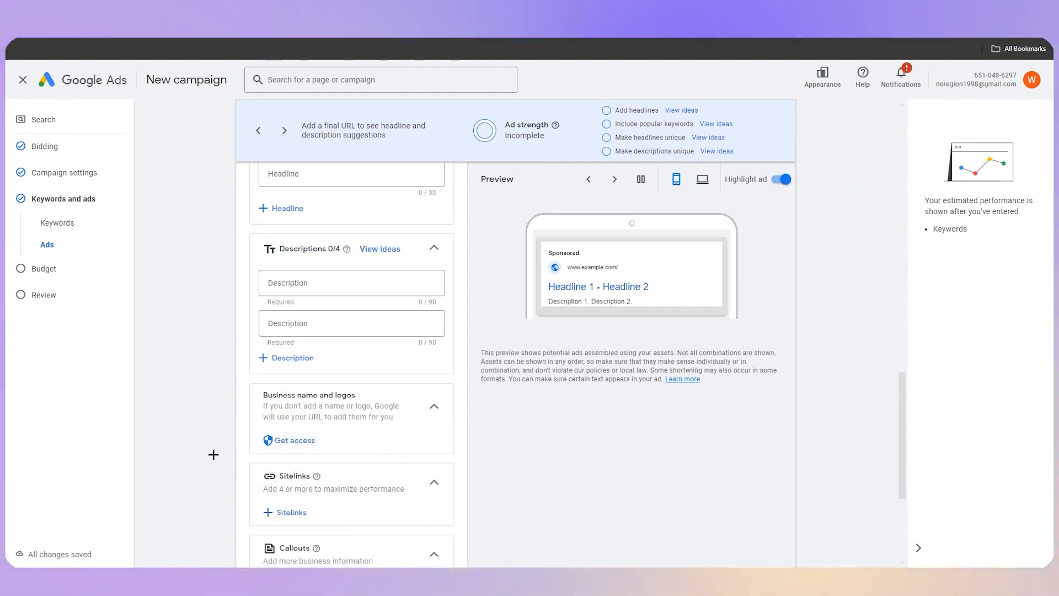
pyautogui.scroll(-4, 260, 461)
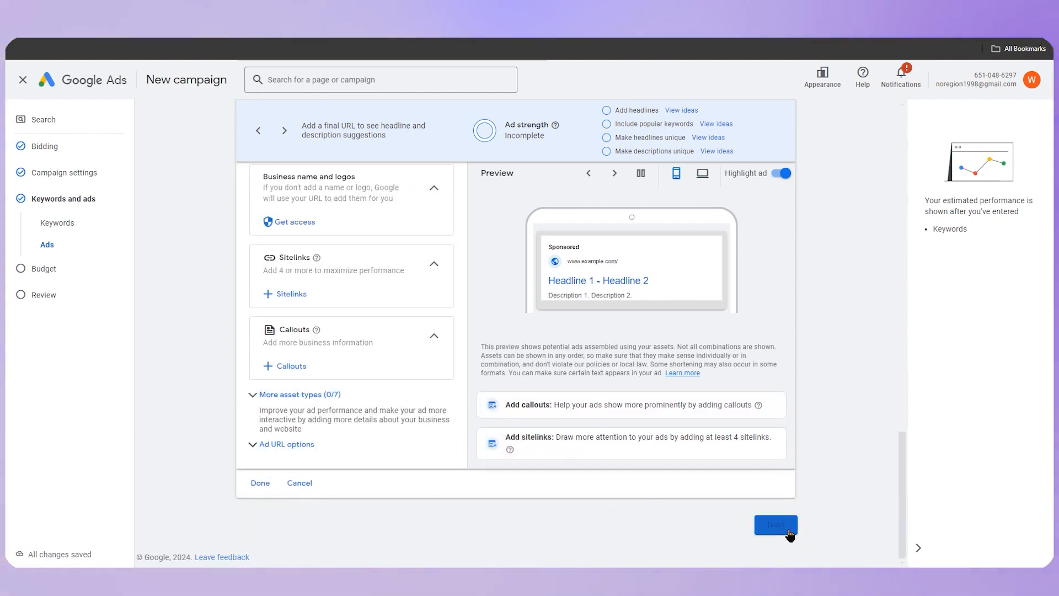
pyautogui.click(776, 524)
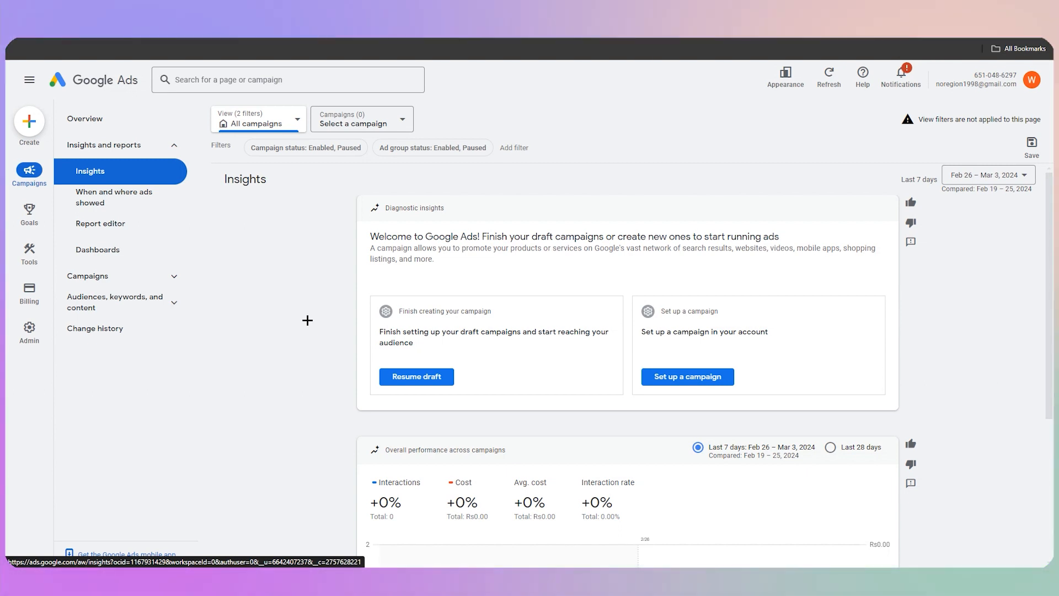
# Check the Google Ads campaign and view selectors for existing campaigns, leaving the workspace filters guide
pyautogui.click(359, 11)
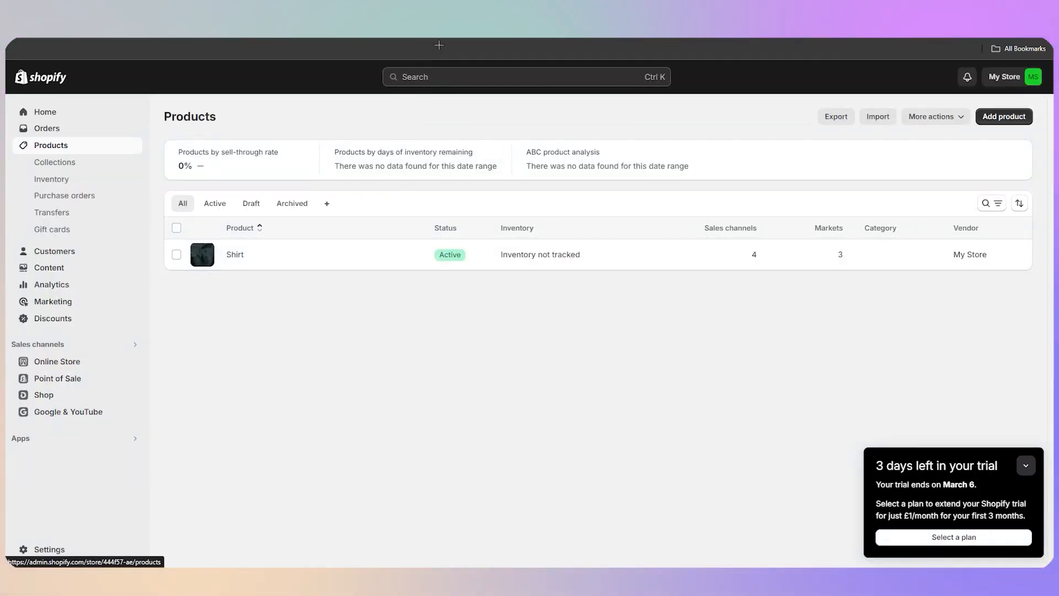
pyautogui.click(409, 14)
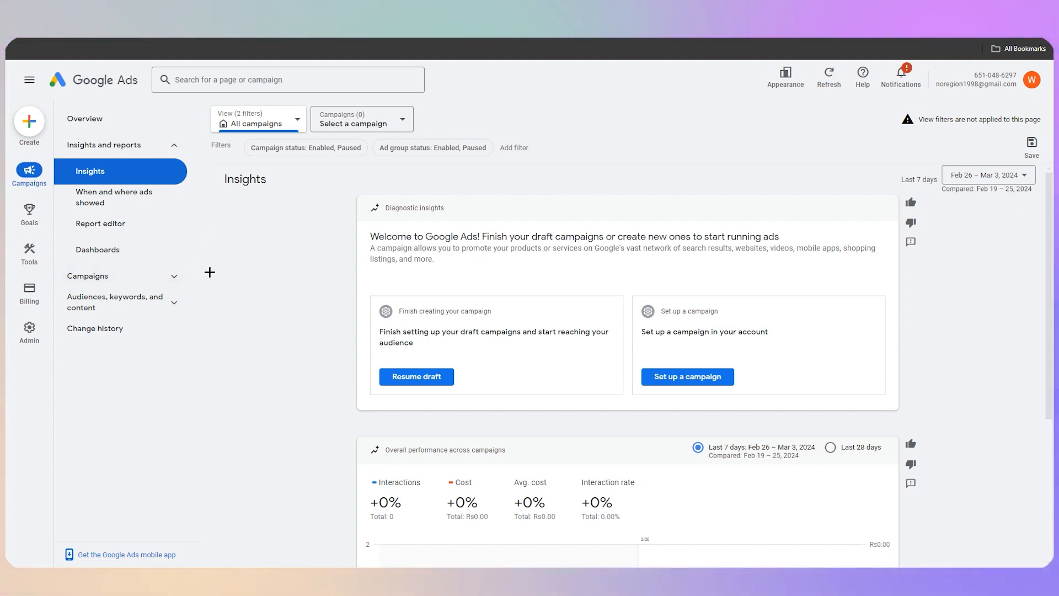
pyautogui.click(359, 123)
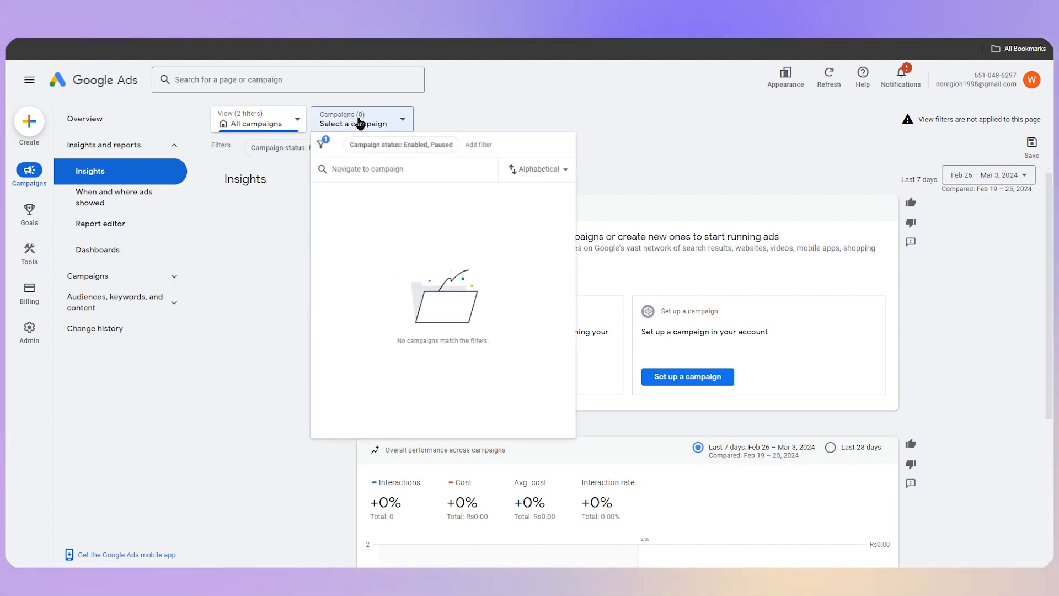
pyautogui.click(281, 302)
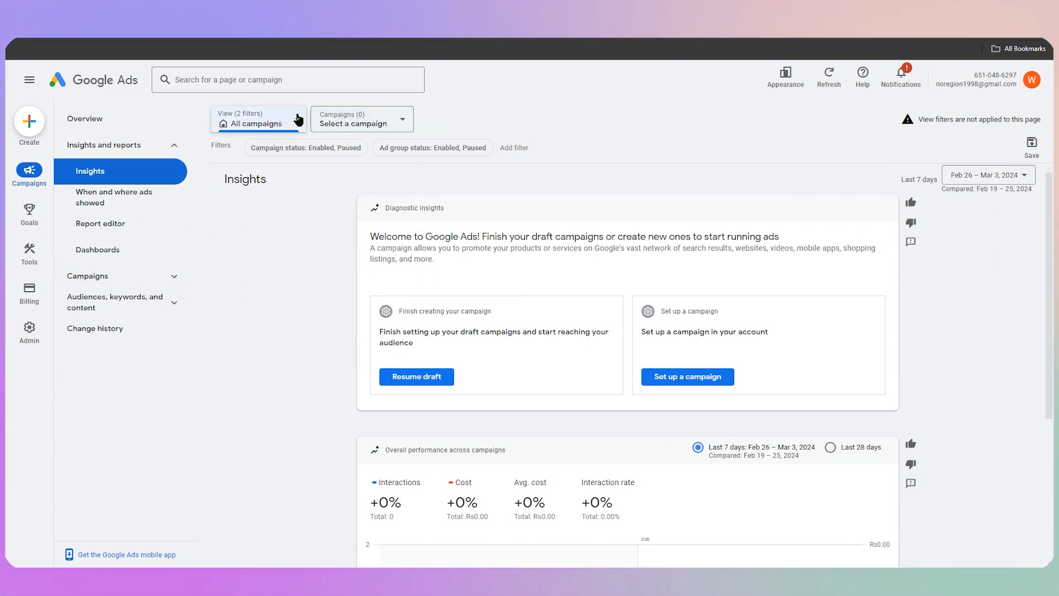
pyautogui.click(298, 119)
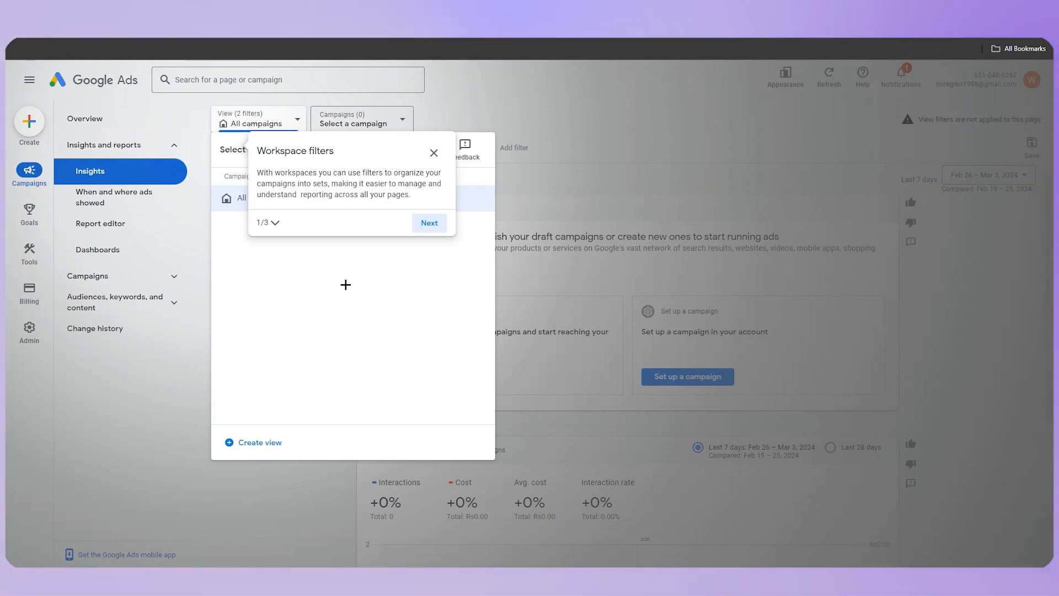
pyautogui.click(434, 153)
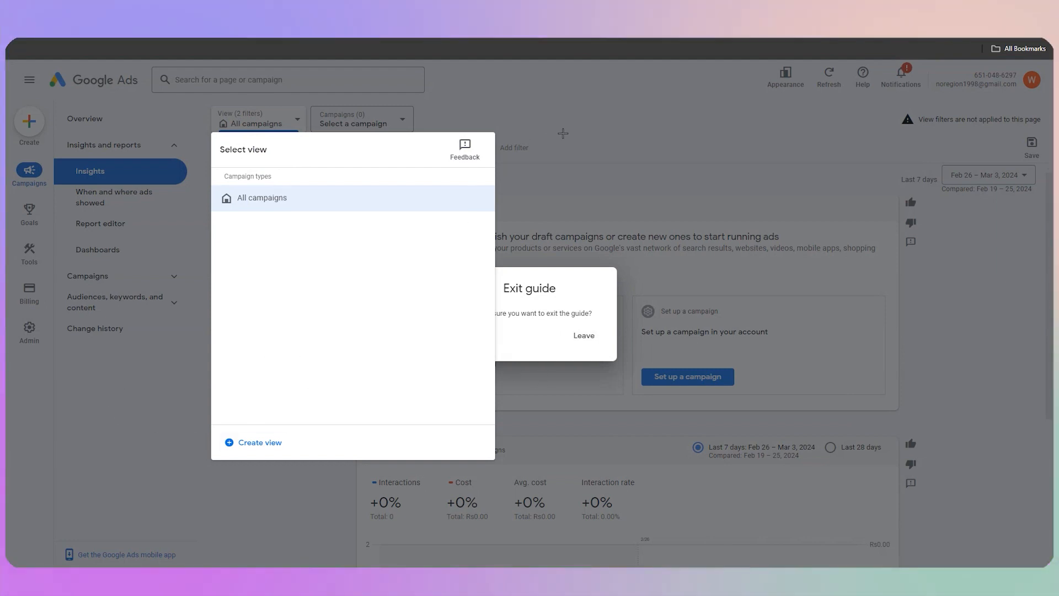
pyautogui.click(582, 336)
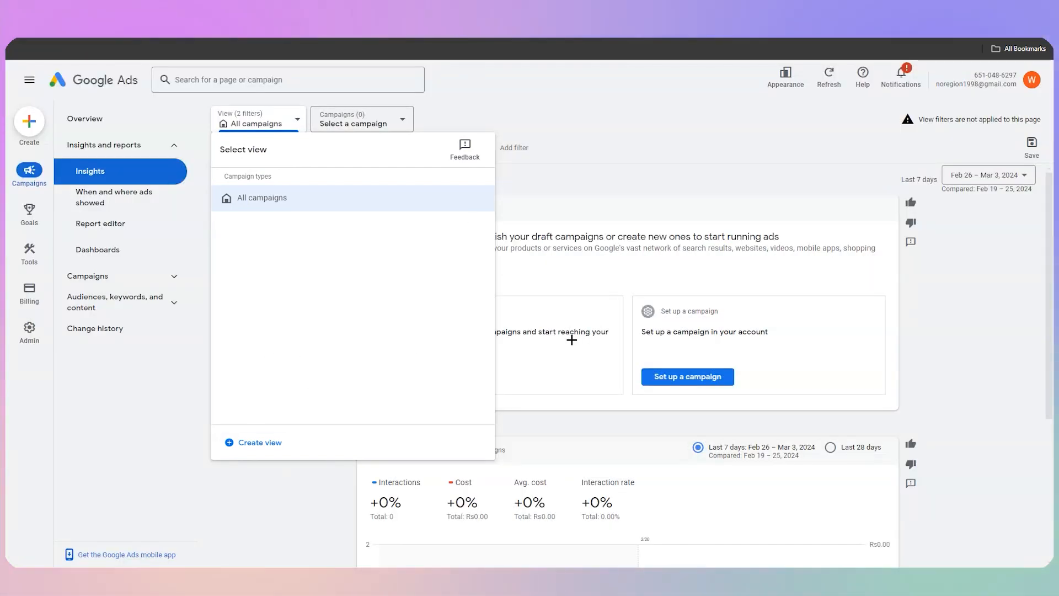
pyautogui.click(241, 127)
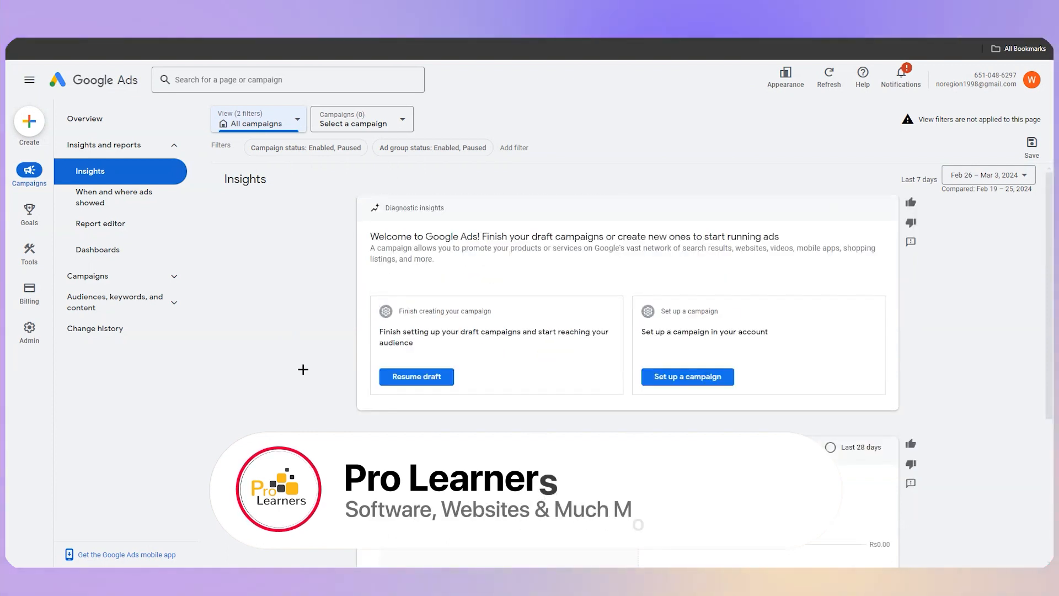